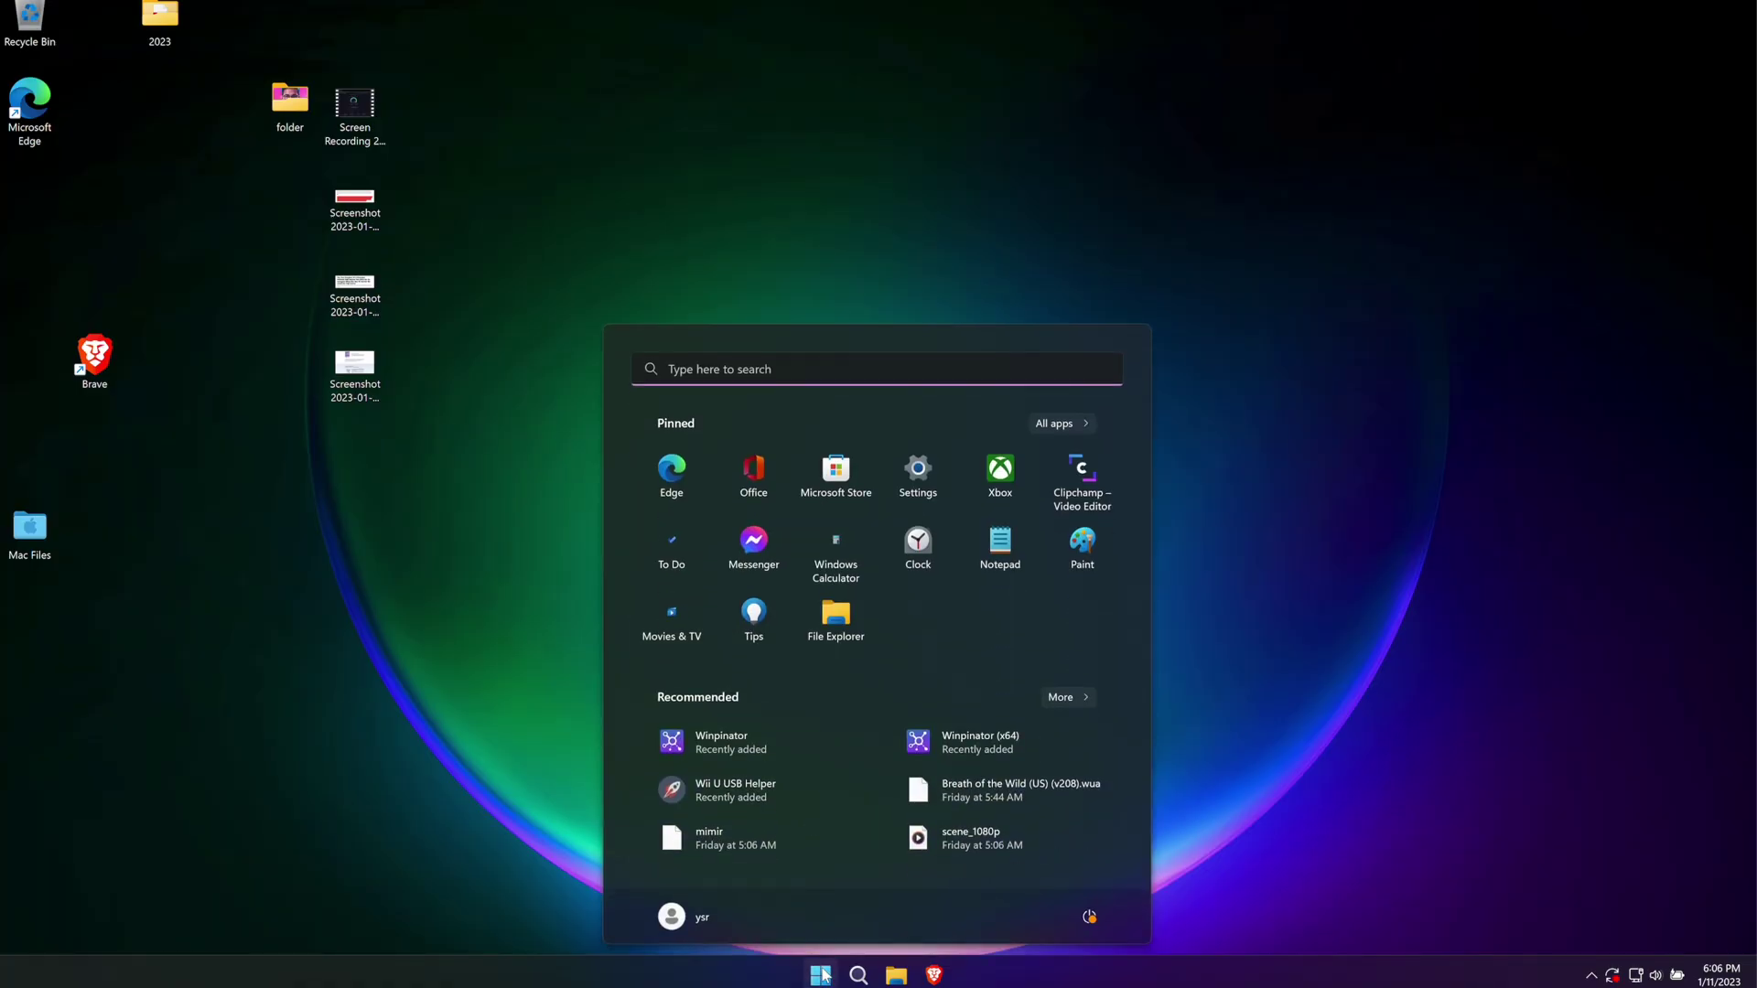
Step: Open the Ethernet adapter's TCP/IPv4 Properties via Control Panel's Network and Sharing Center
text(control)
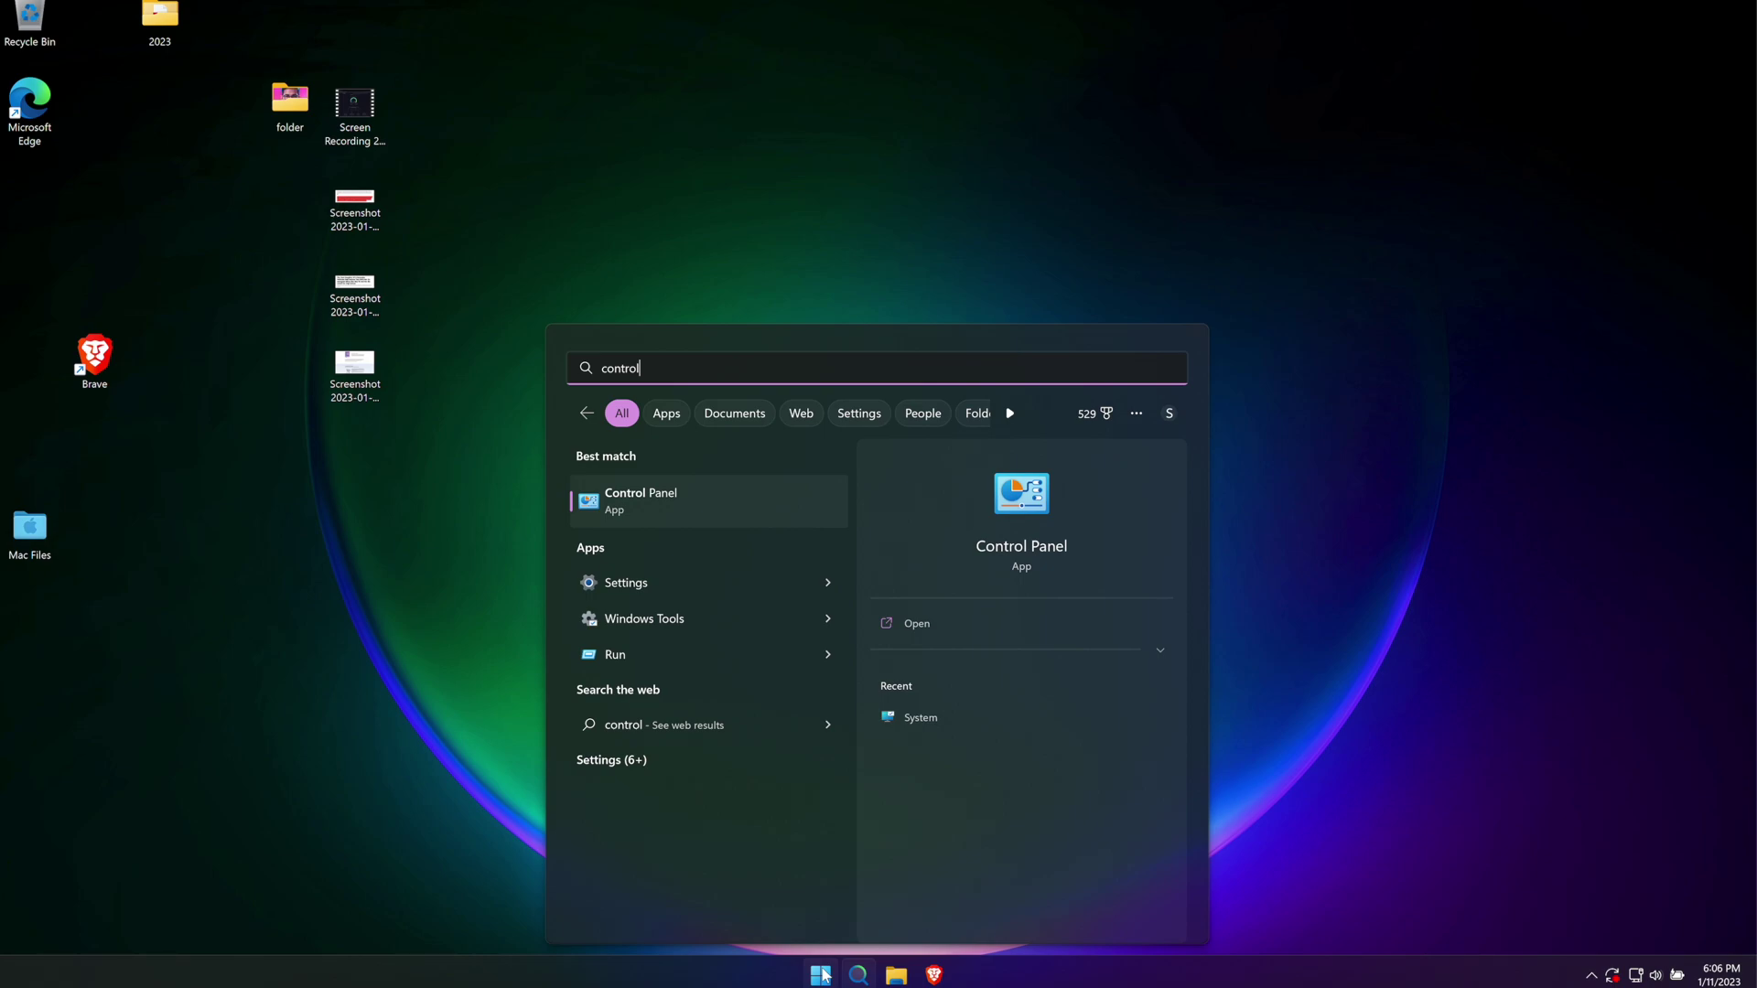
key(Return)
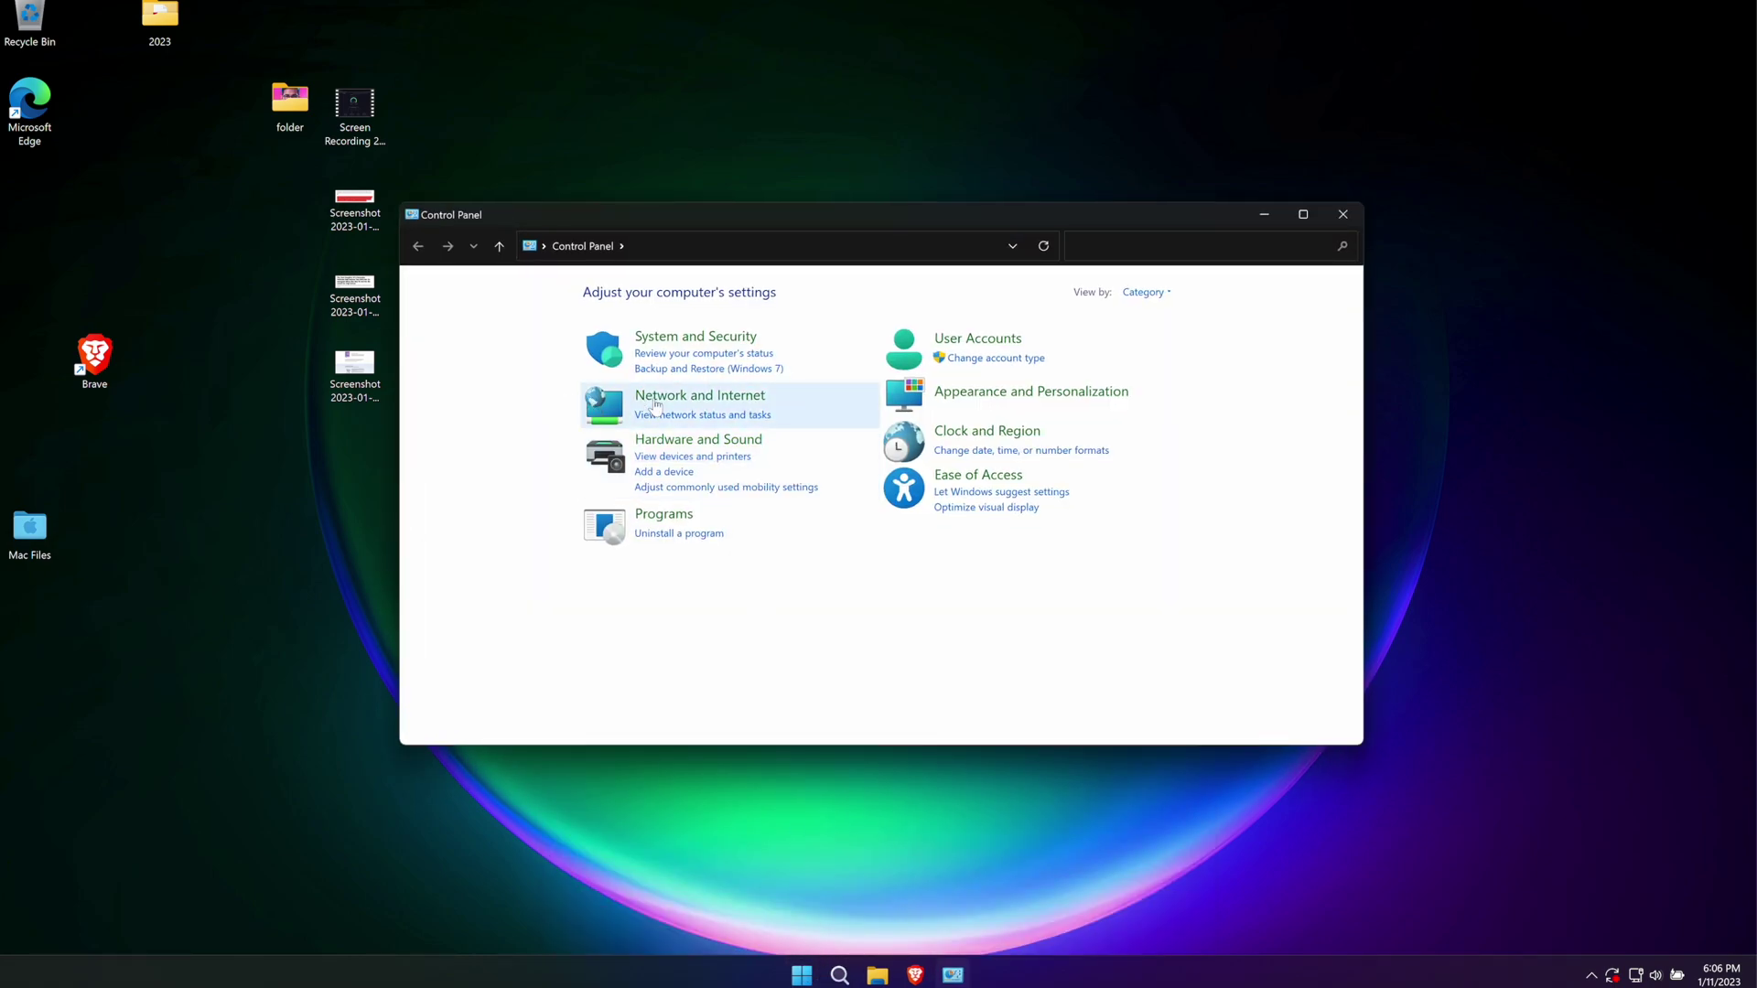
click(625, 409)
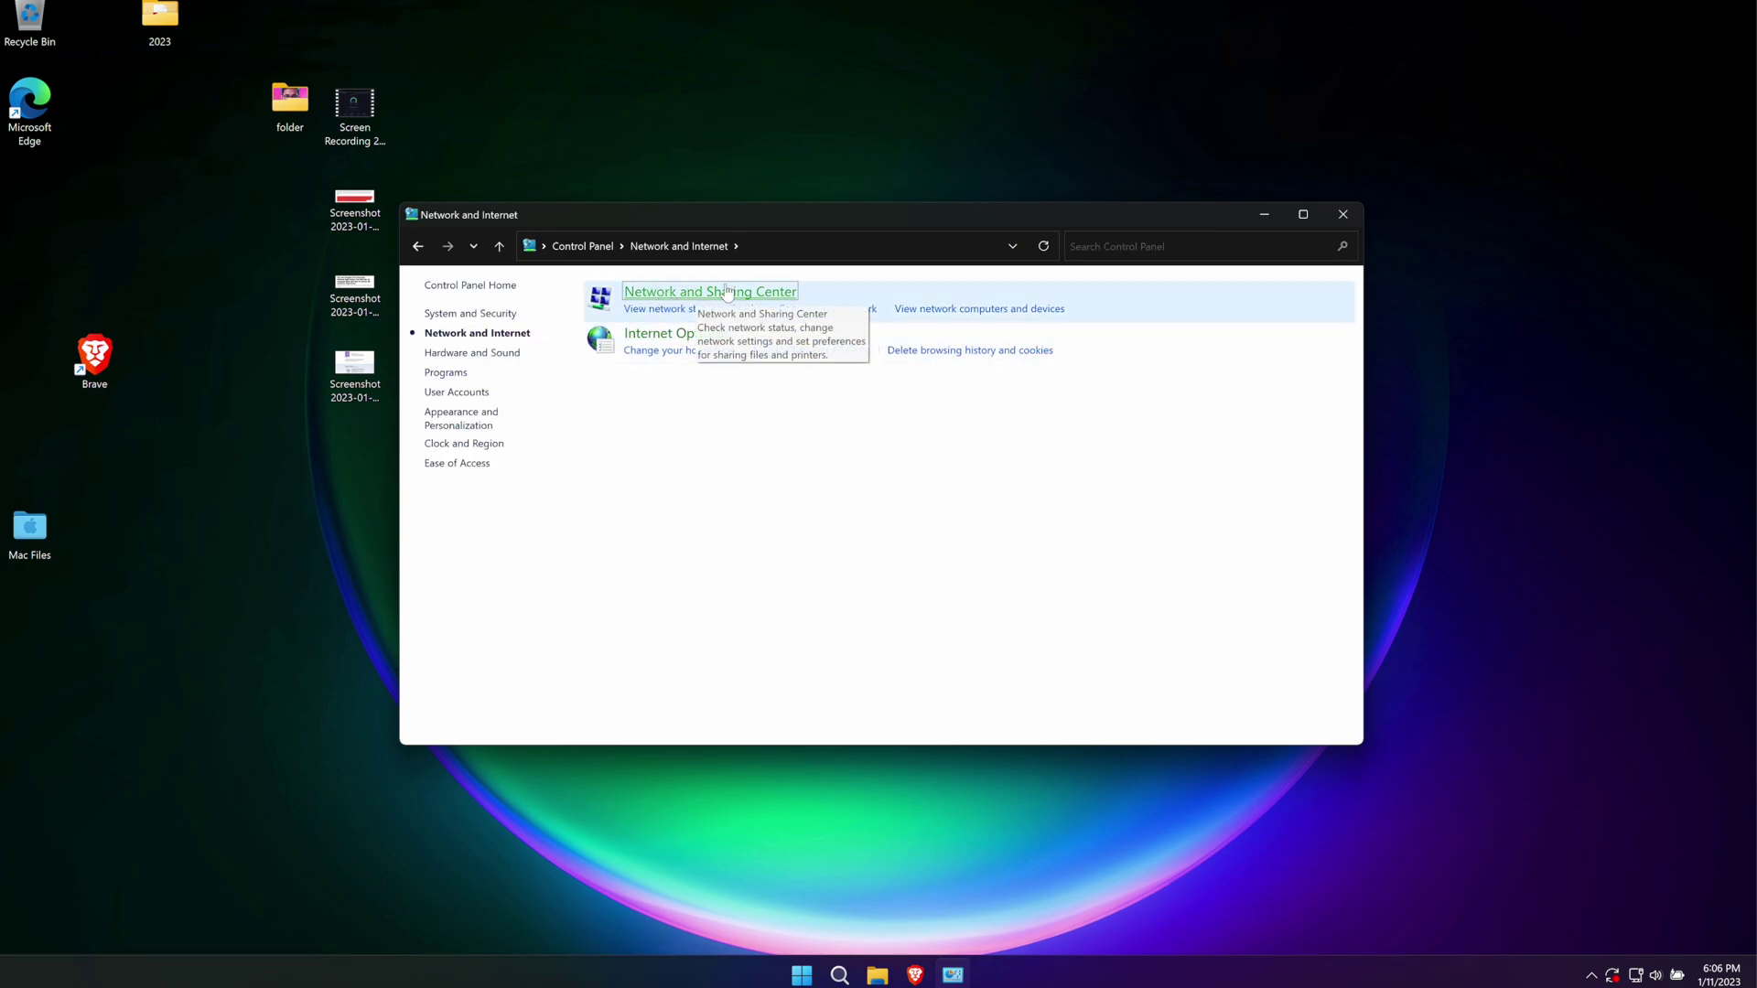
click(746, 291)
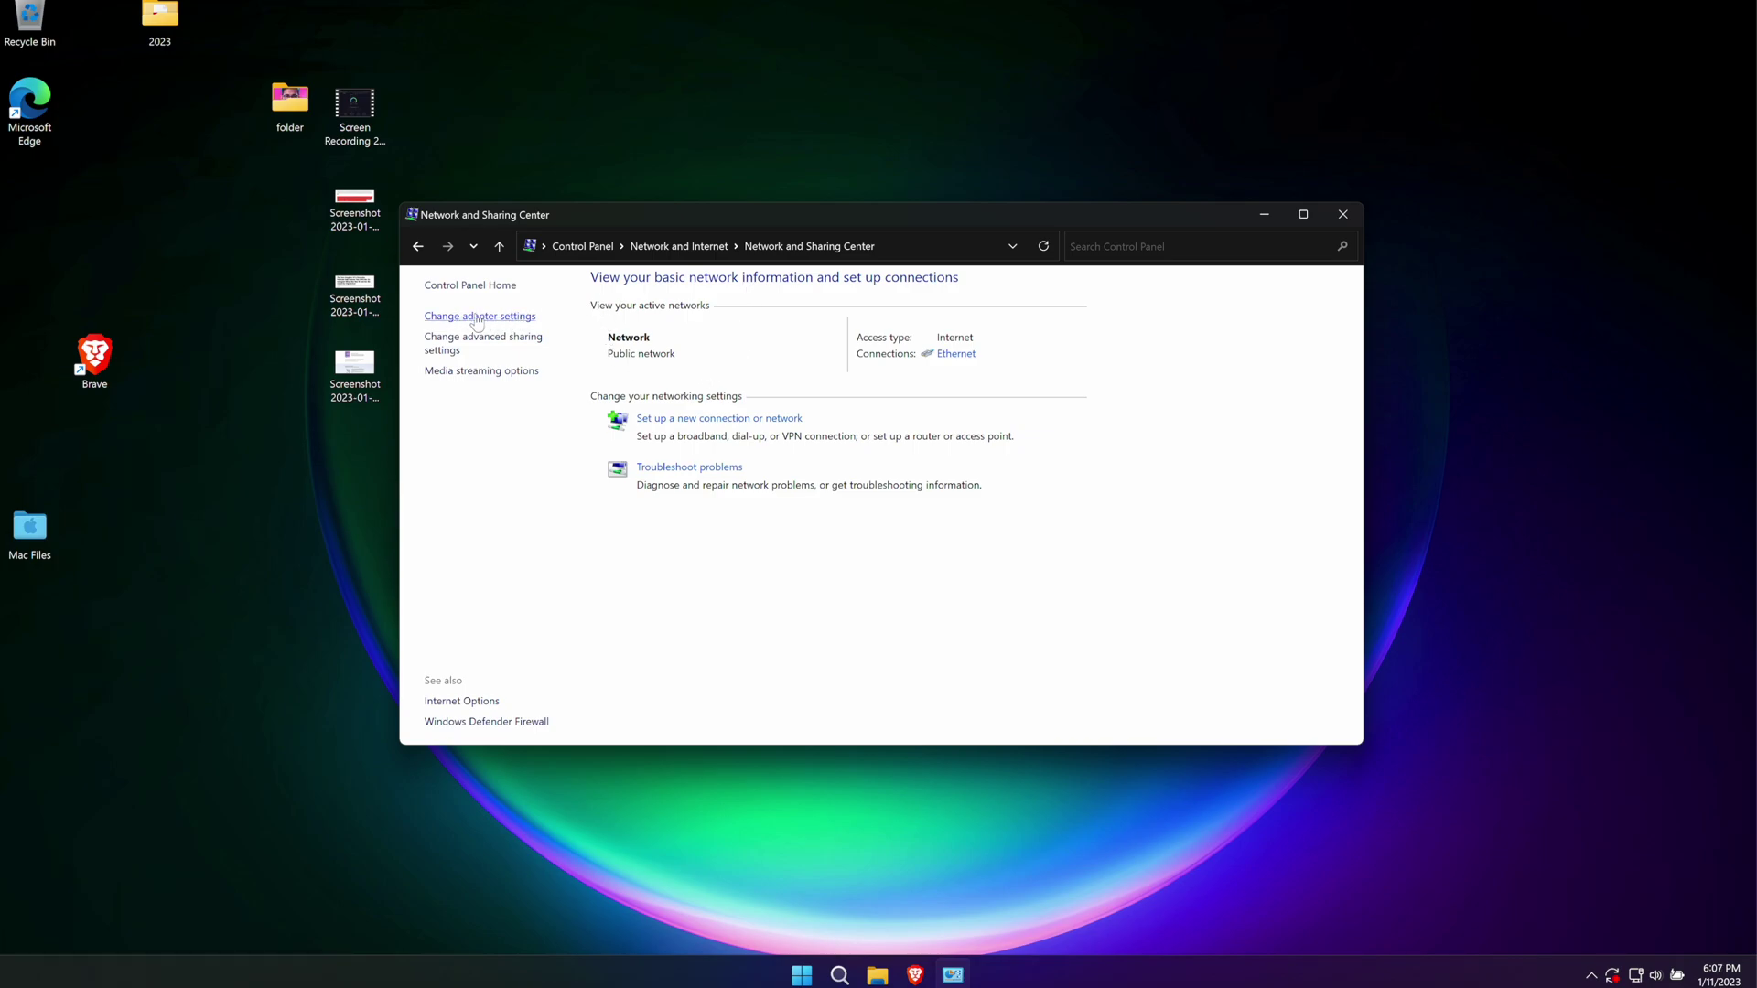
click(514, 317)
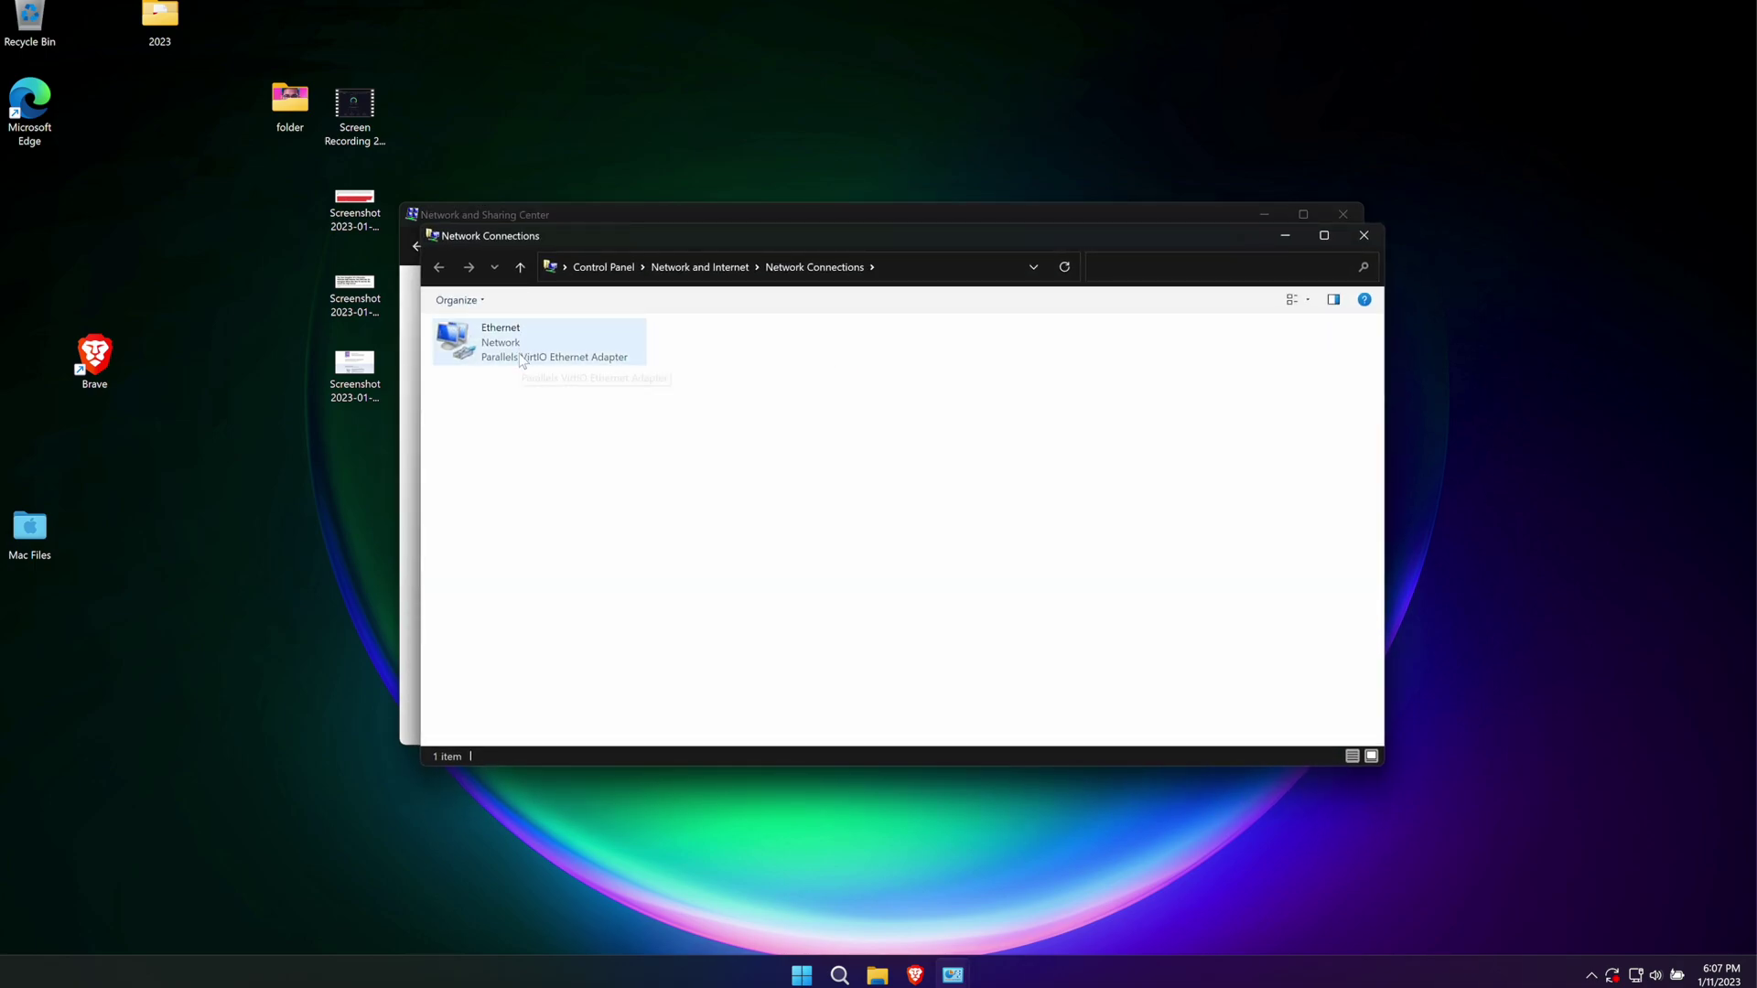
right_click(522, 360)
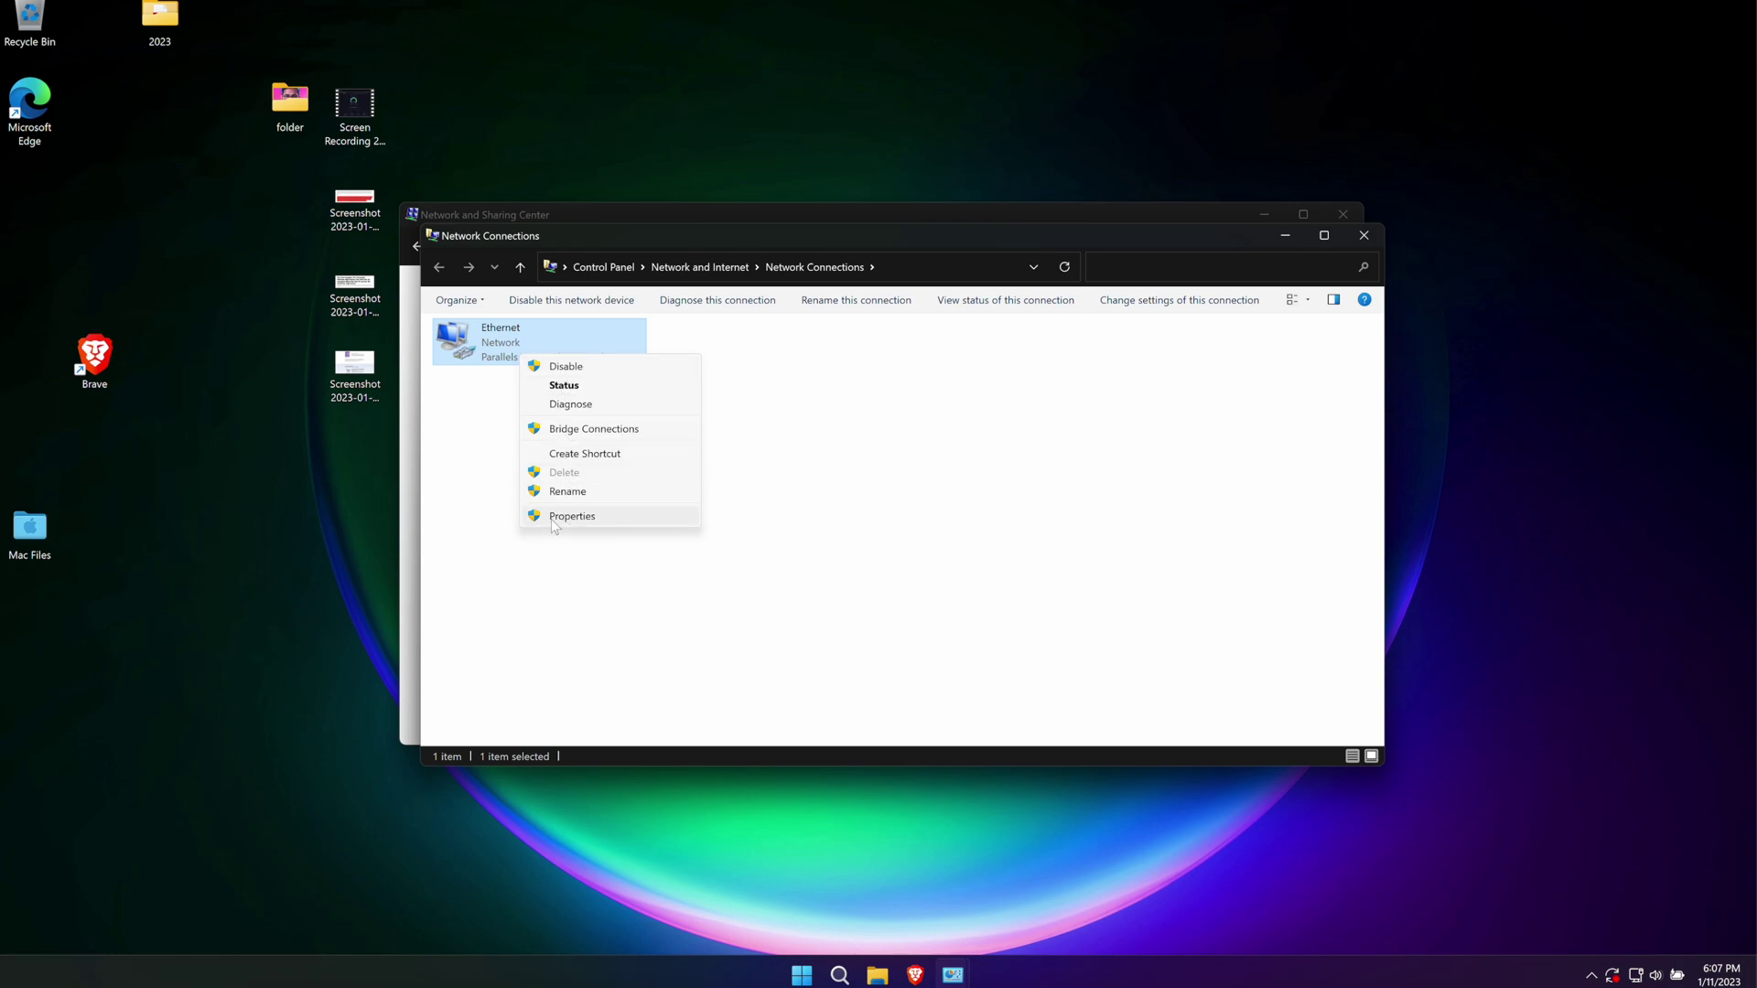
click(597, 518)
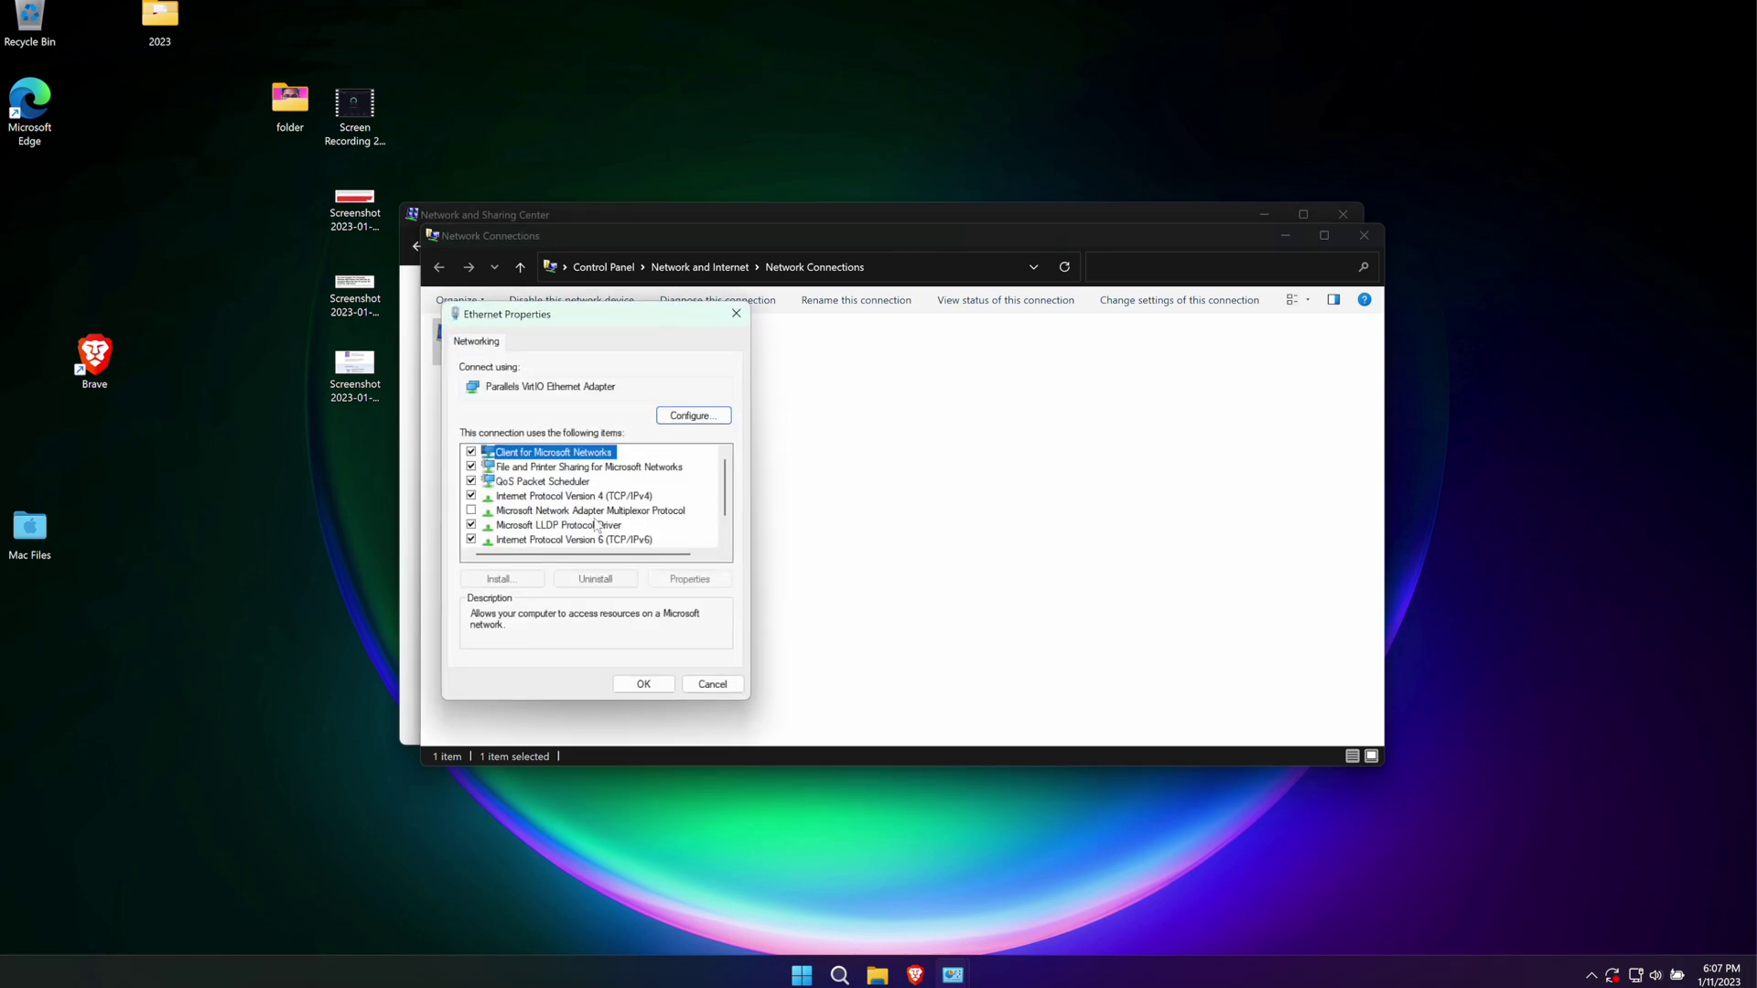
click(568, 497)
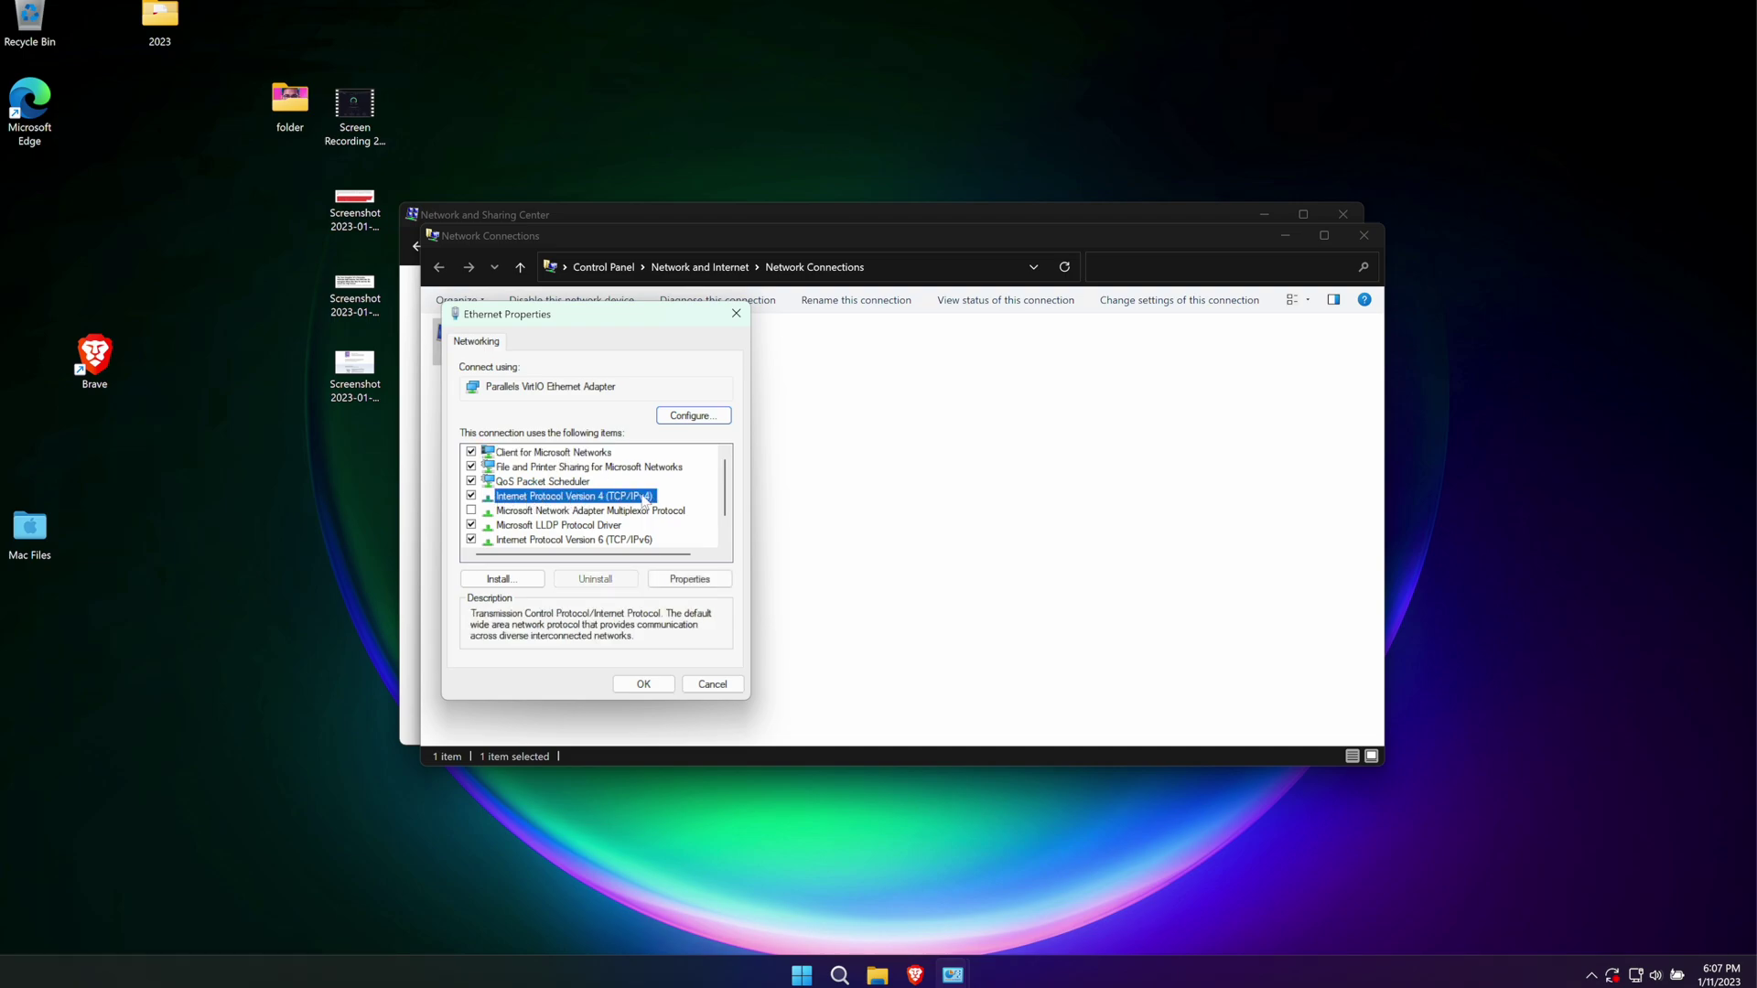
click(686, 579)
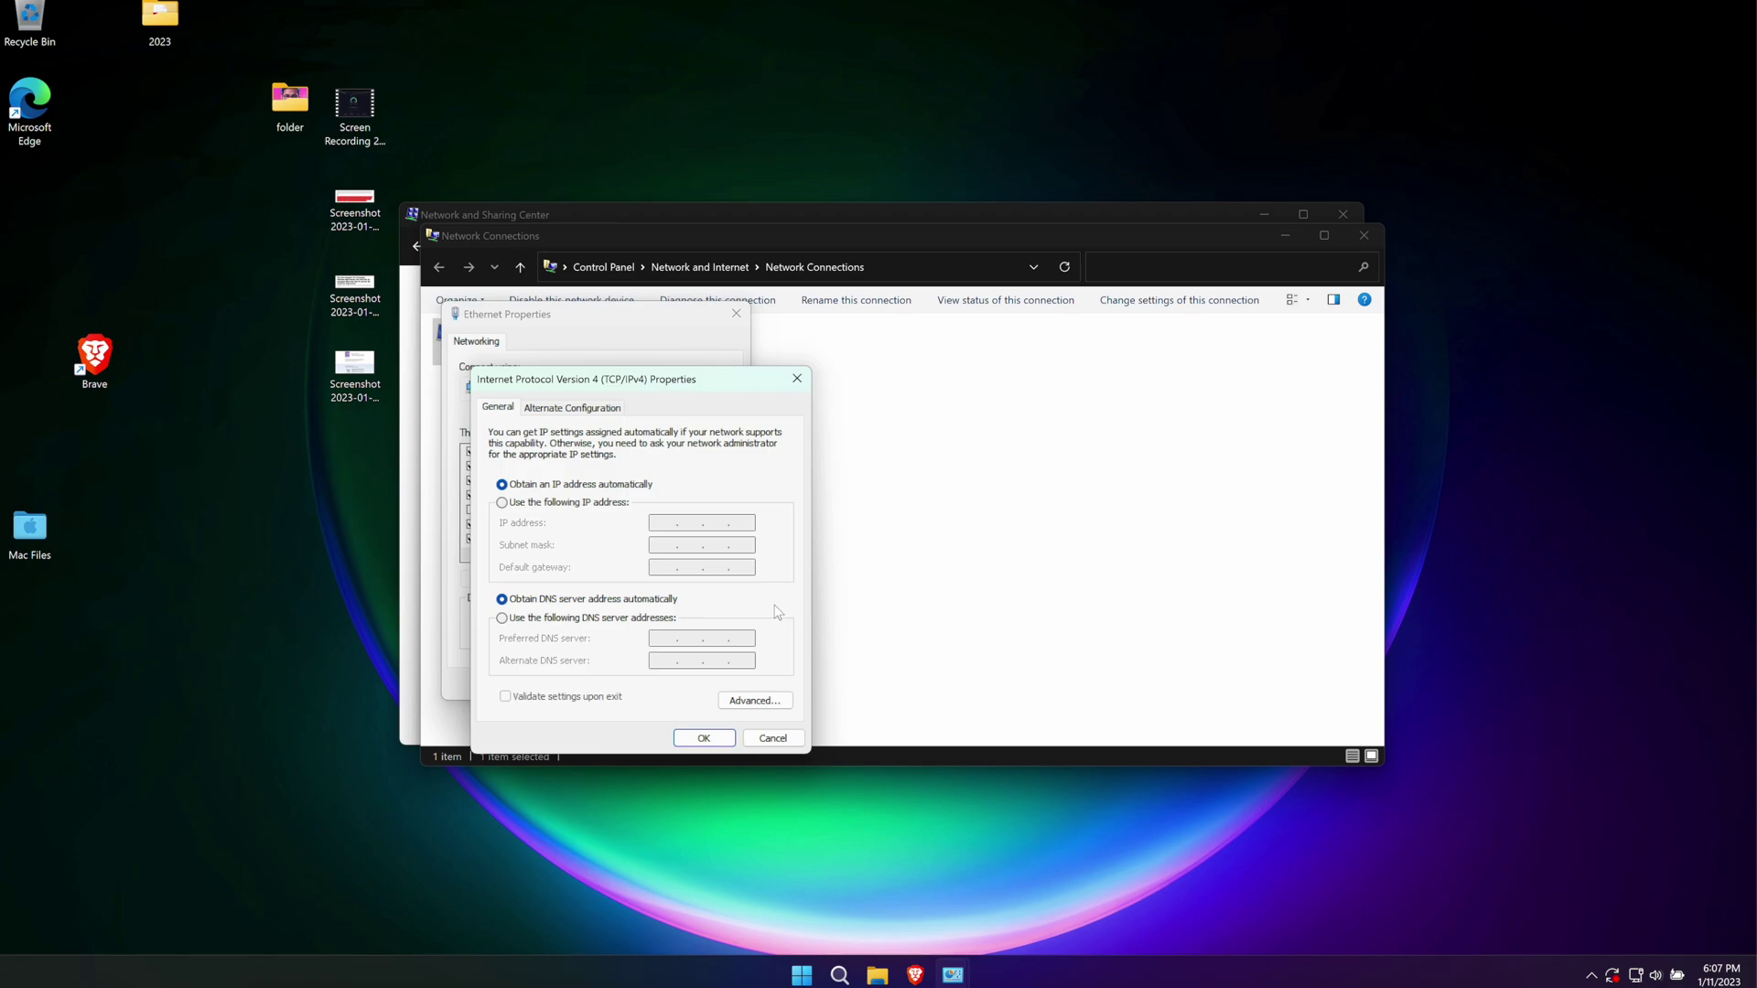
Step: Set Ethernet's preferred DNS to 1.1.1.1 and alternate DNS to 1.0.0.1, and close the dialogs
click(503, 618)
text(1)
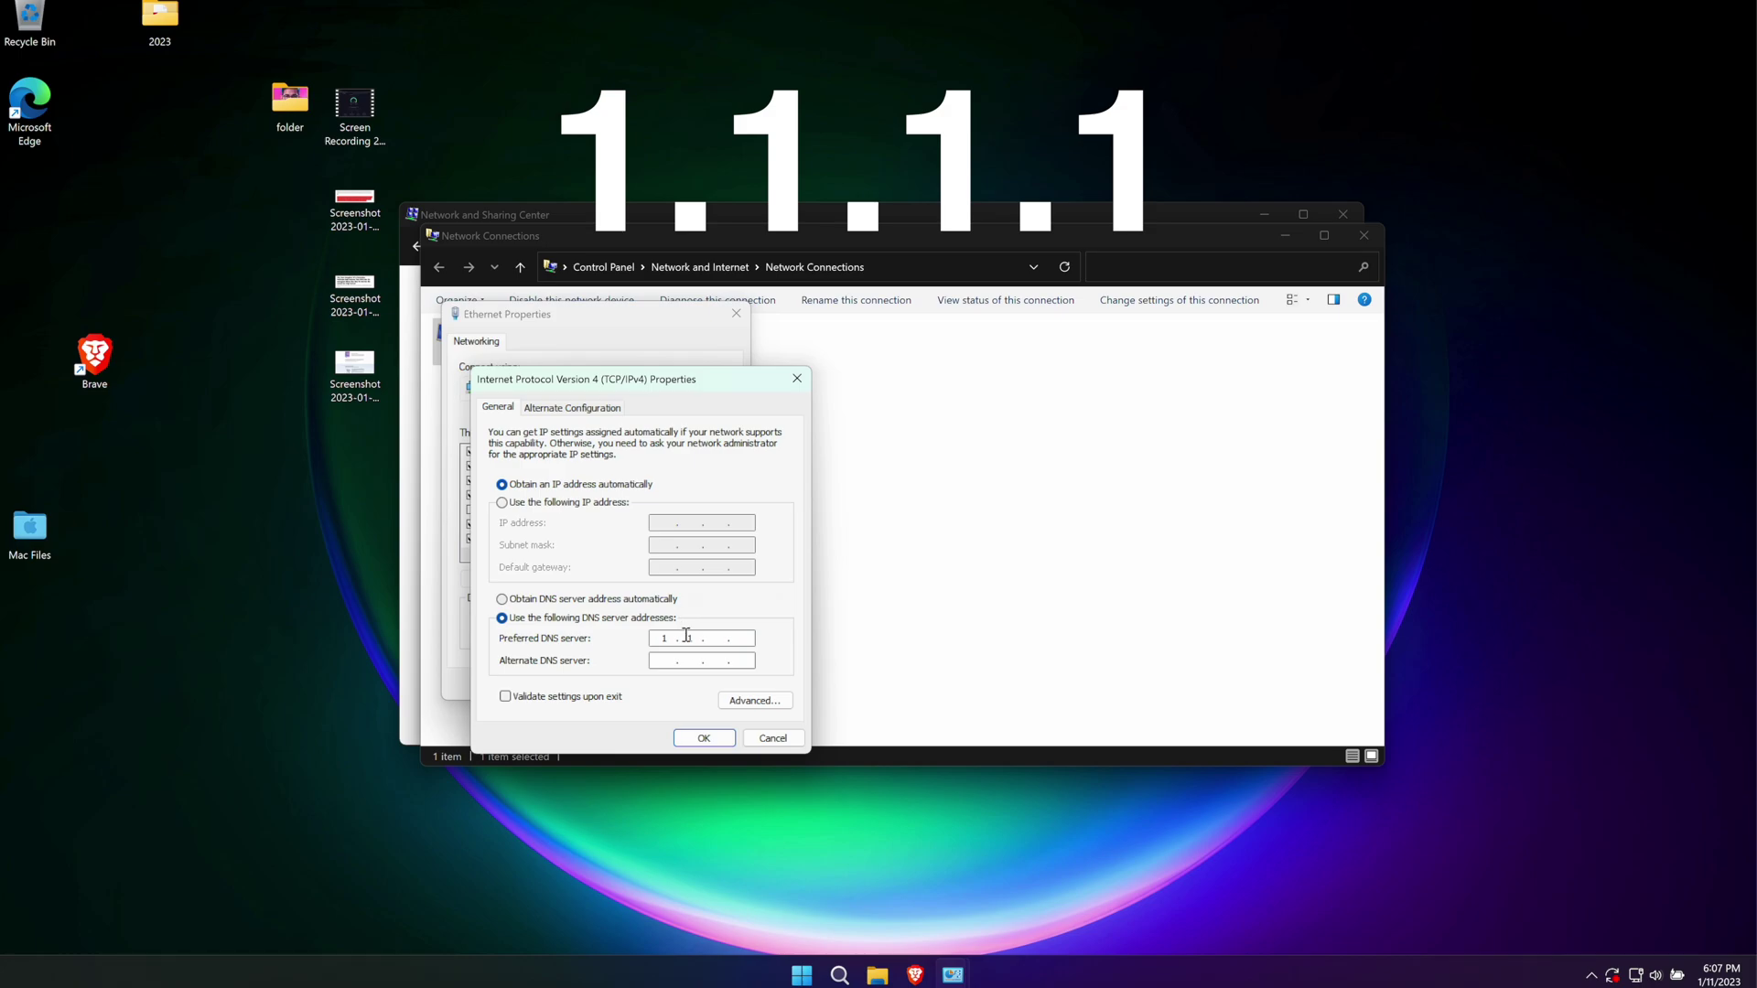
text(.1.1.1)
click(670, 659)
text(1.)
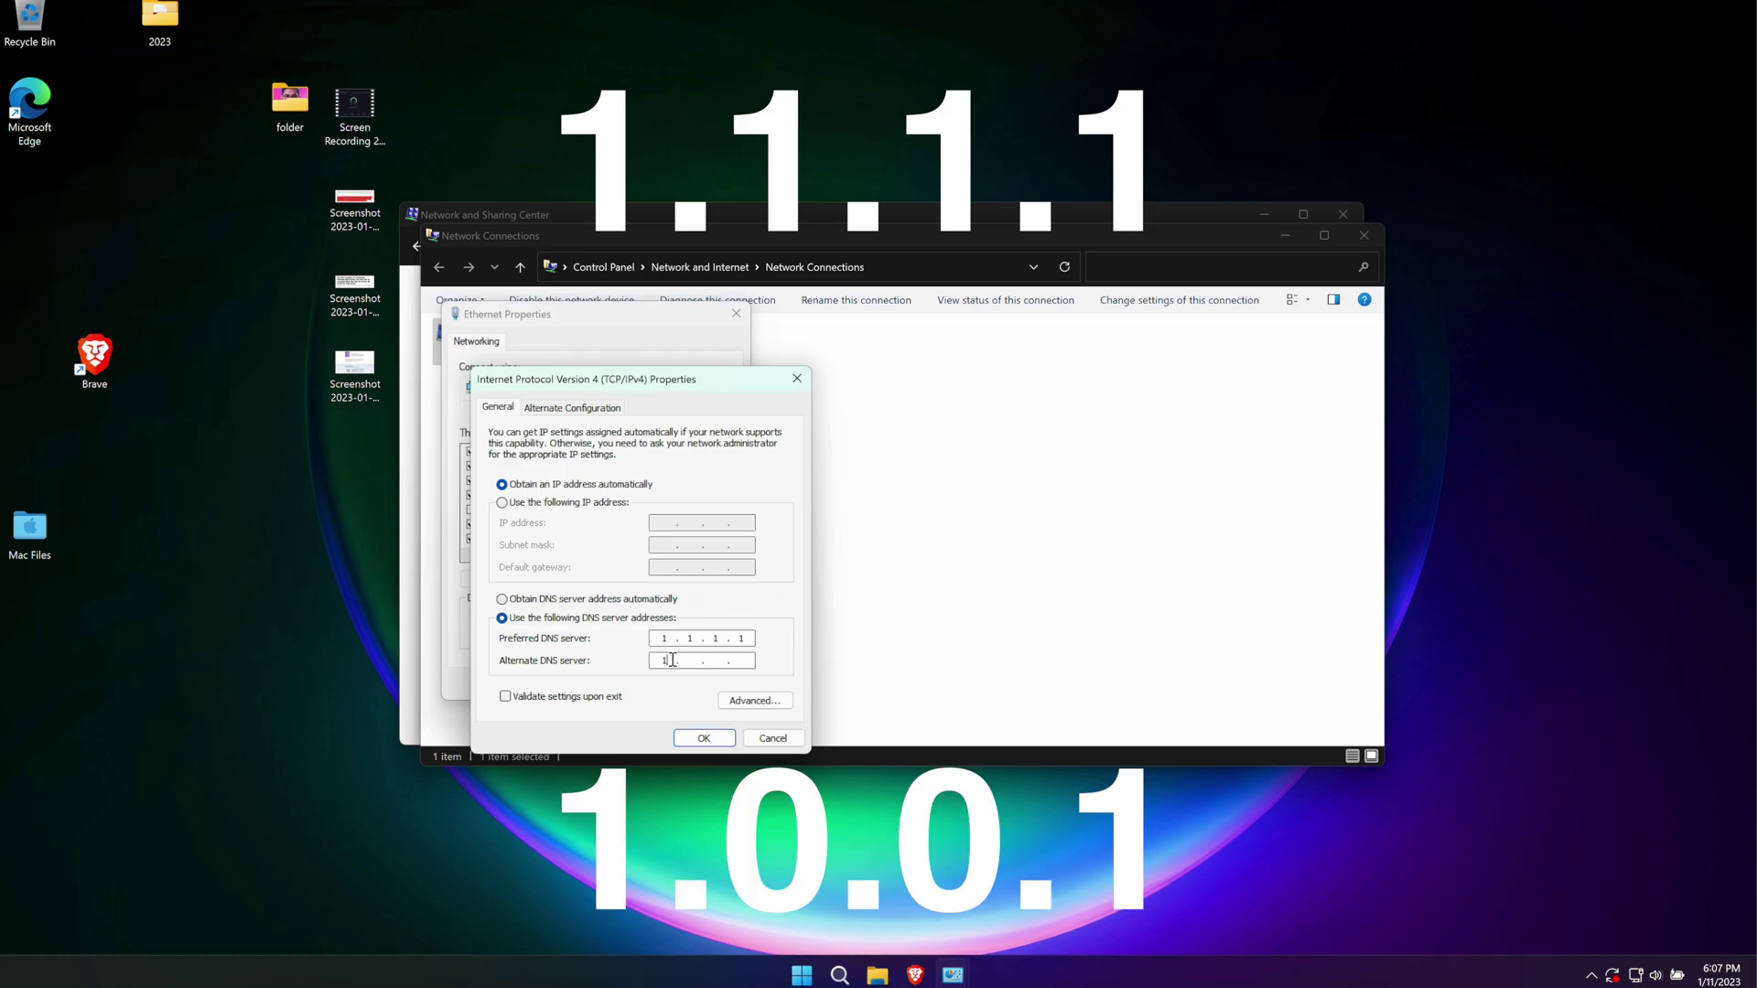
text(0.0.1)
click(703, 739)
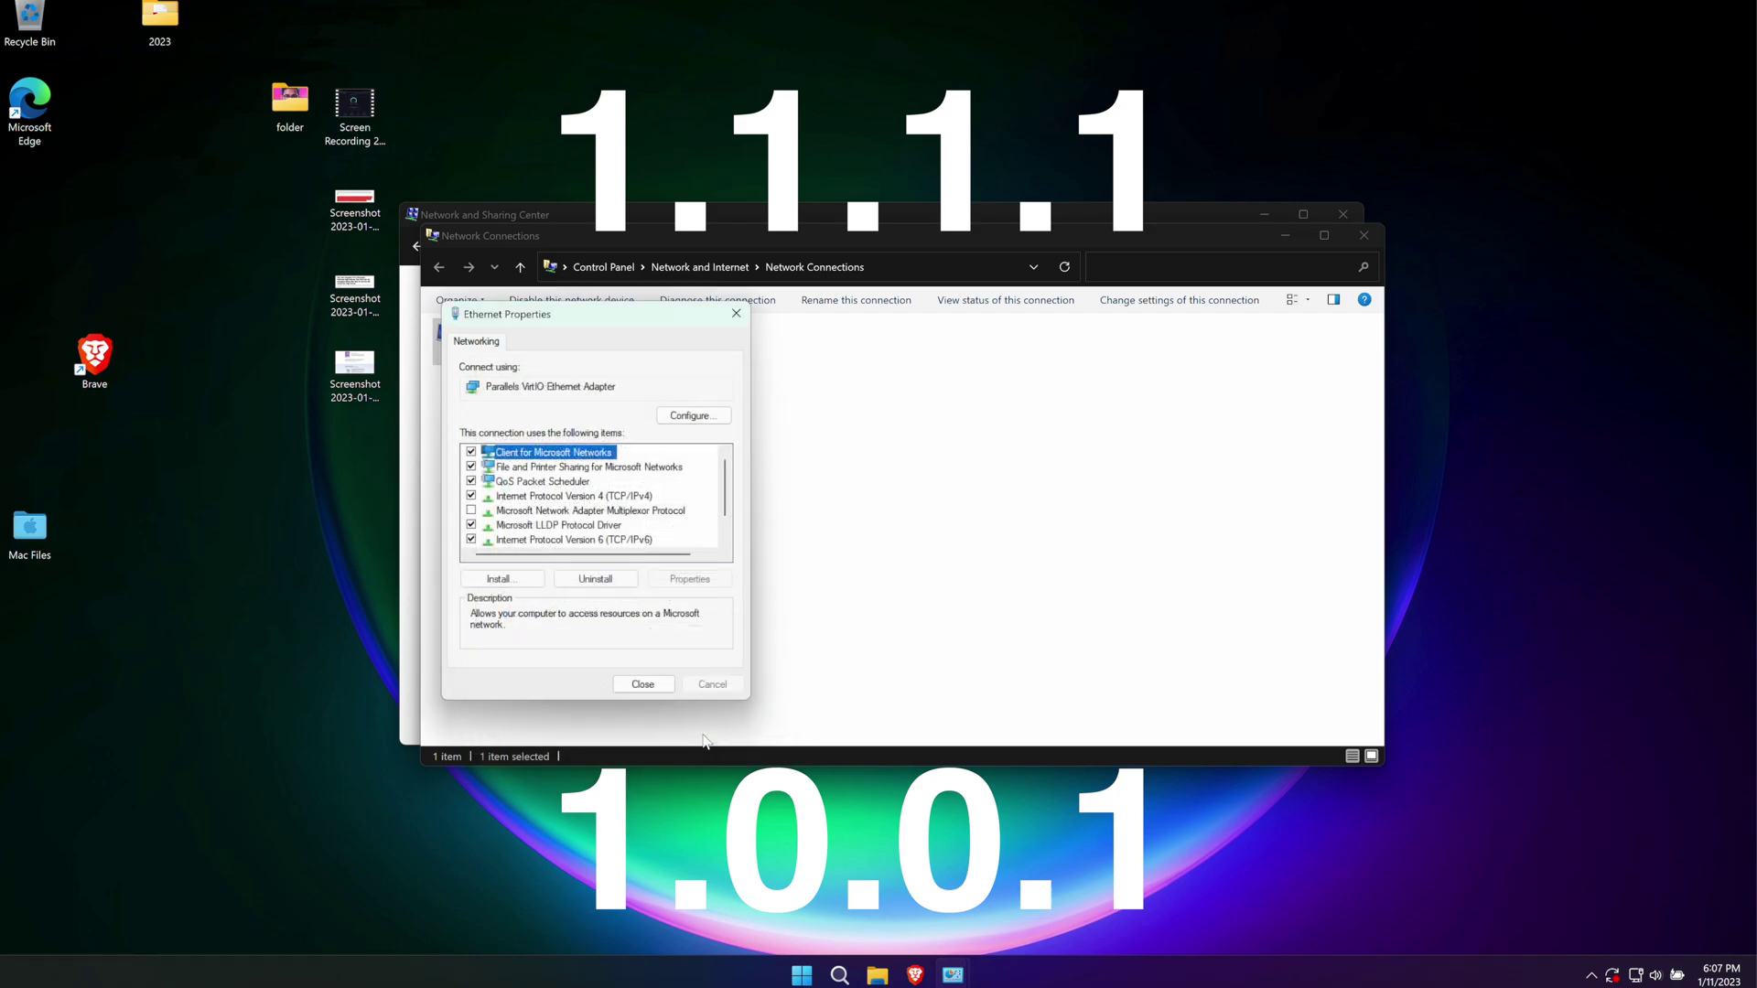
click(658, 688)
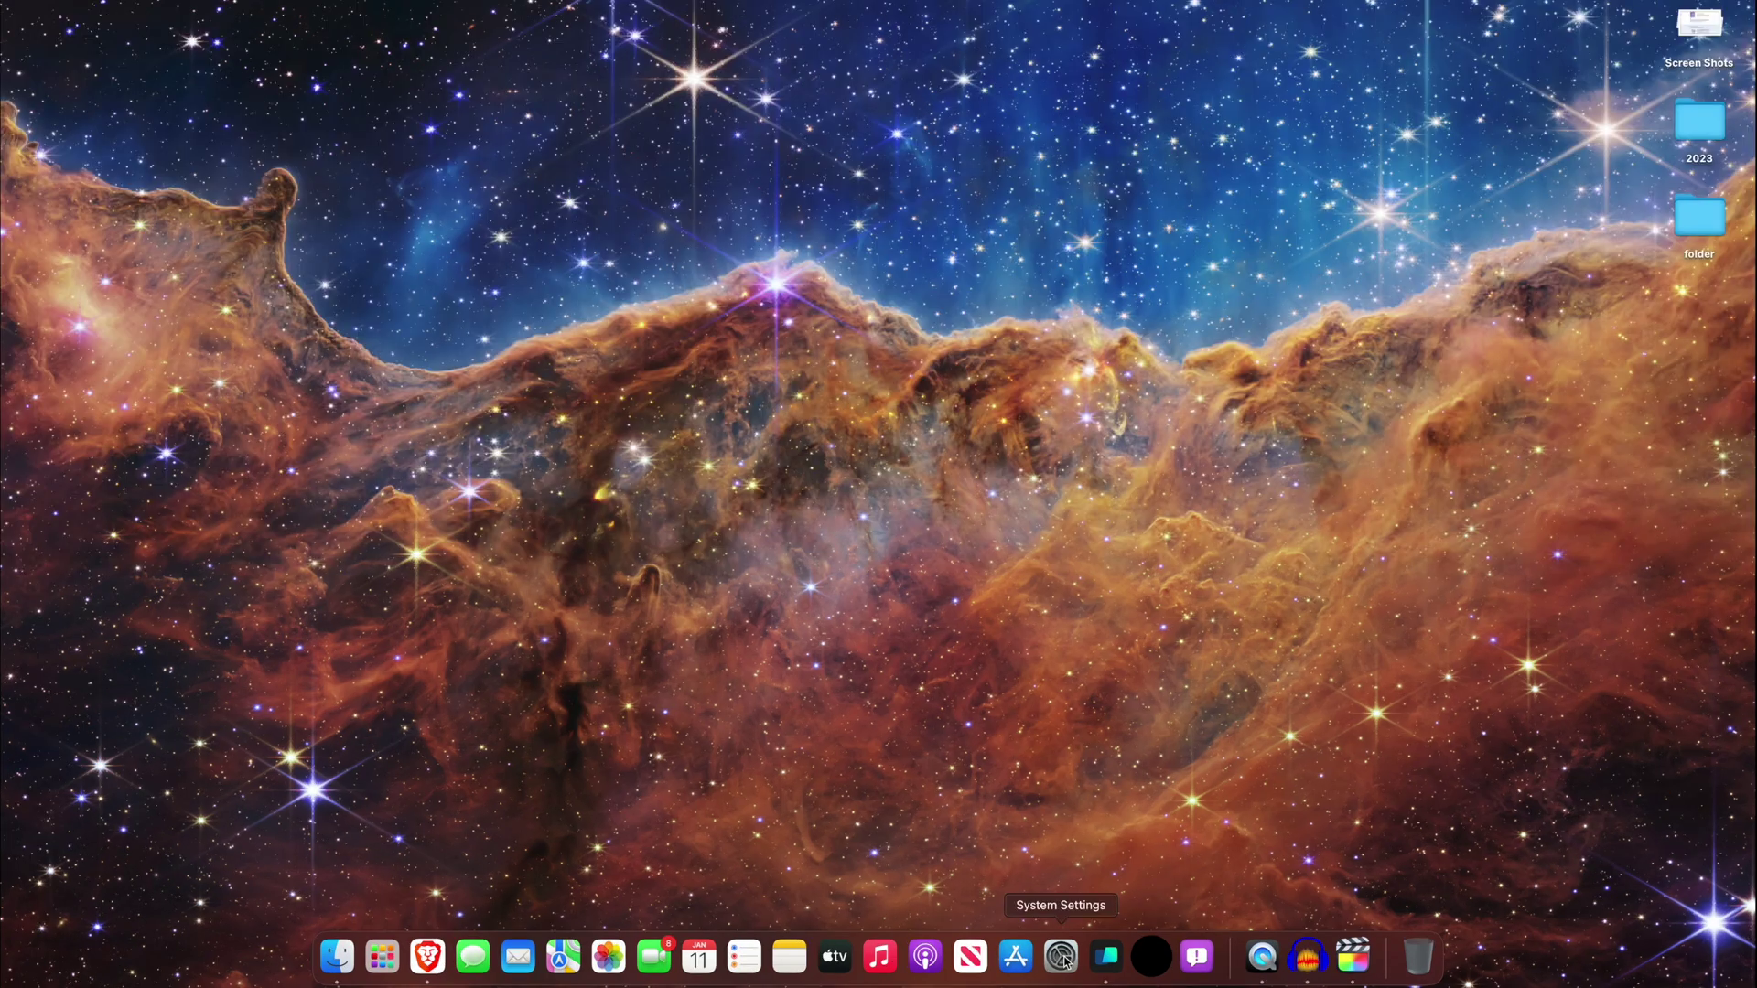
Step: Show the DNS servers of the connected Wi-Fi network in macOS System Settings > Network
click(1038, 959)
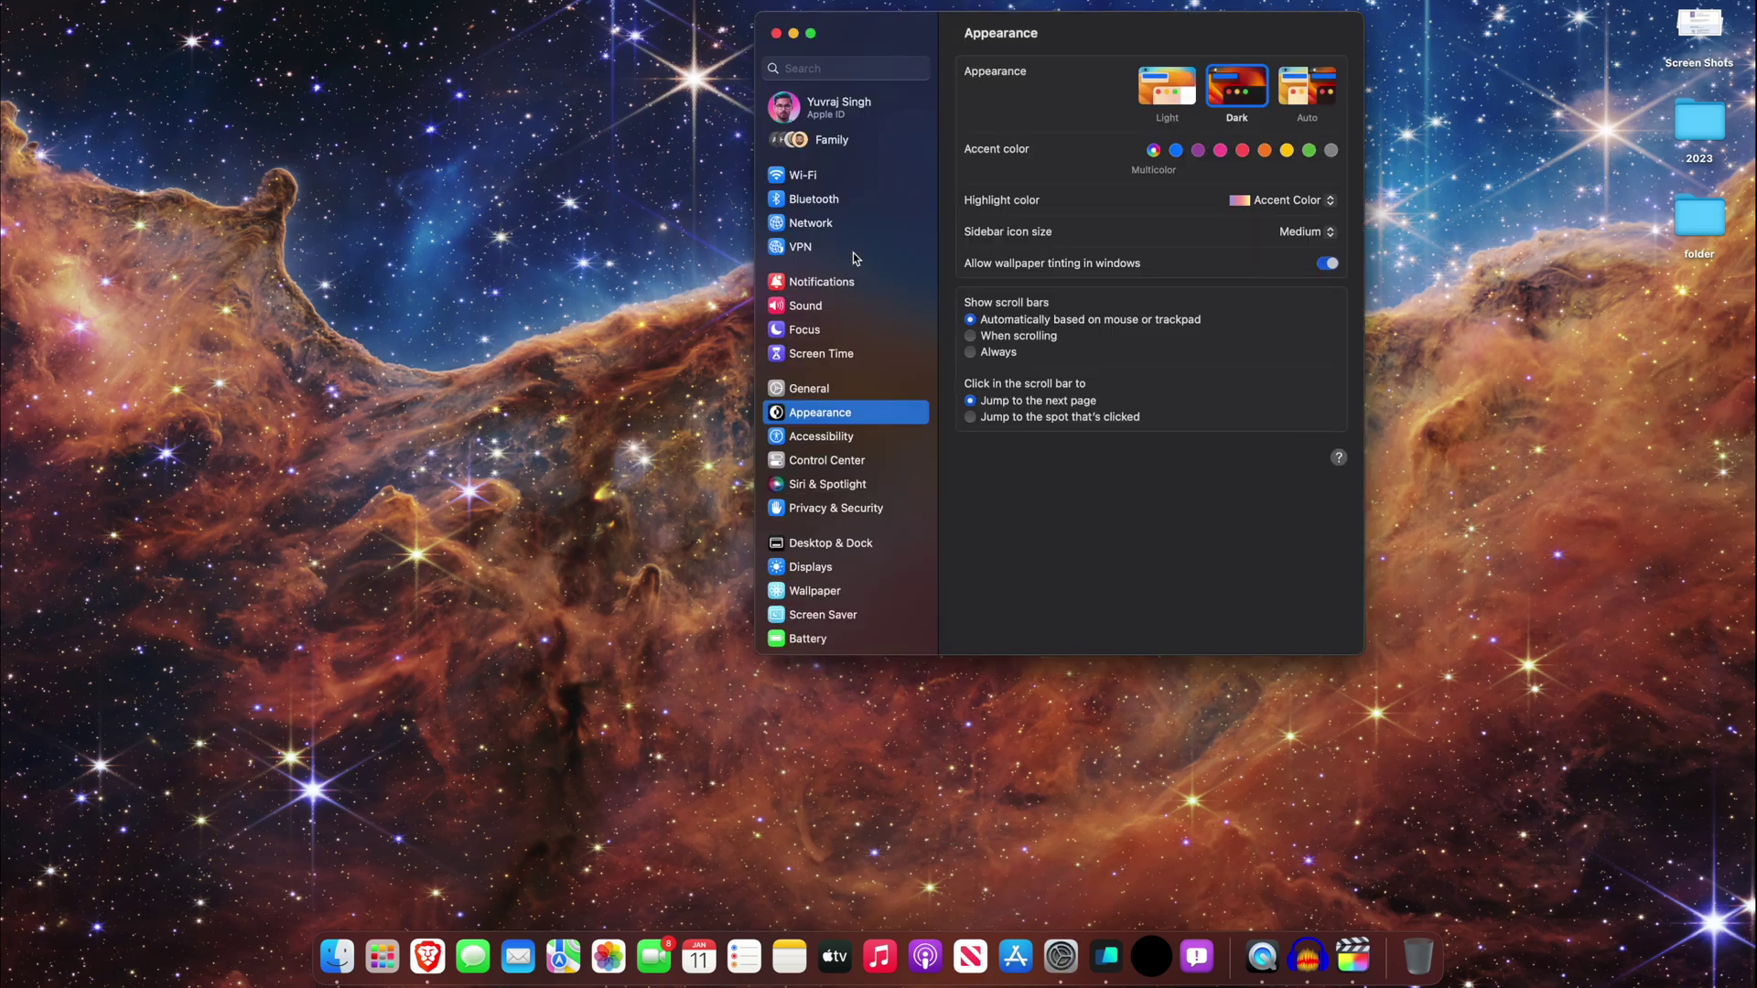
click(810, 226)
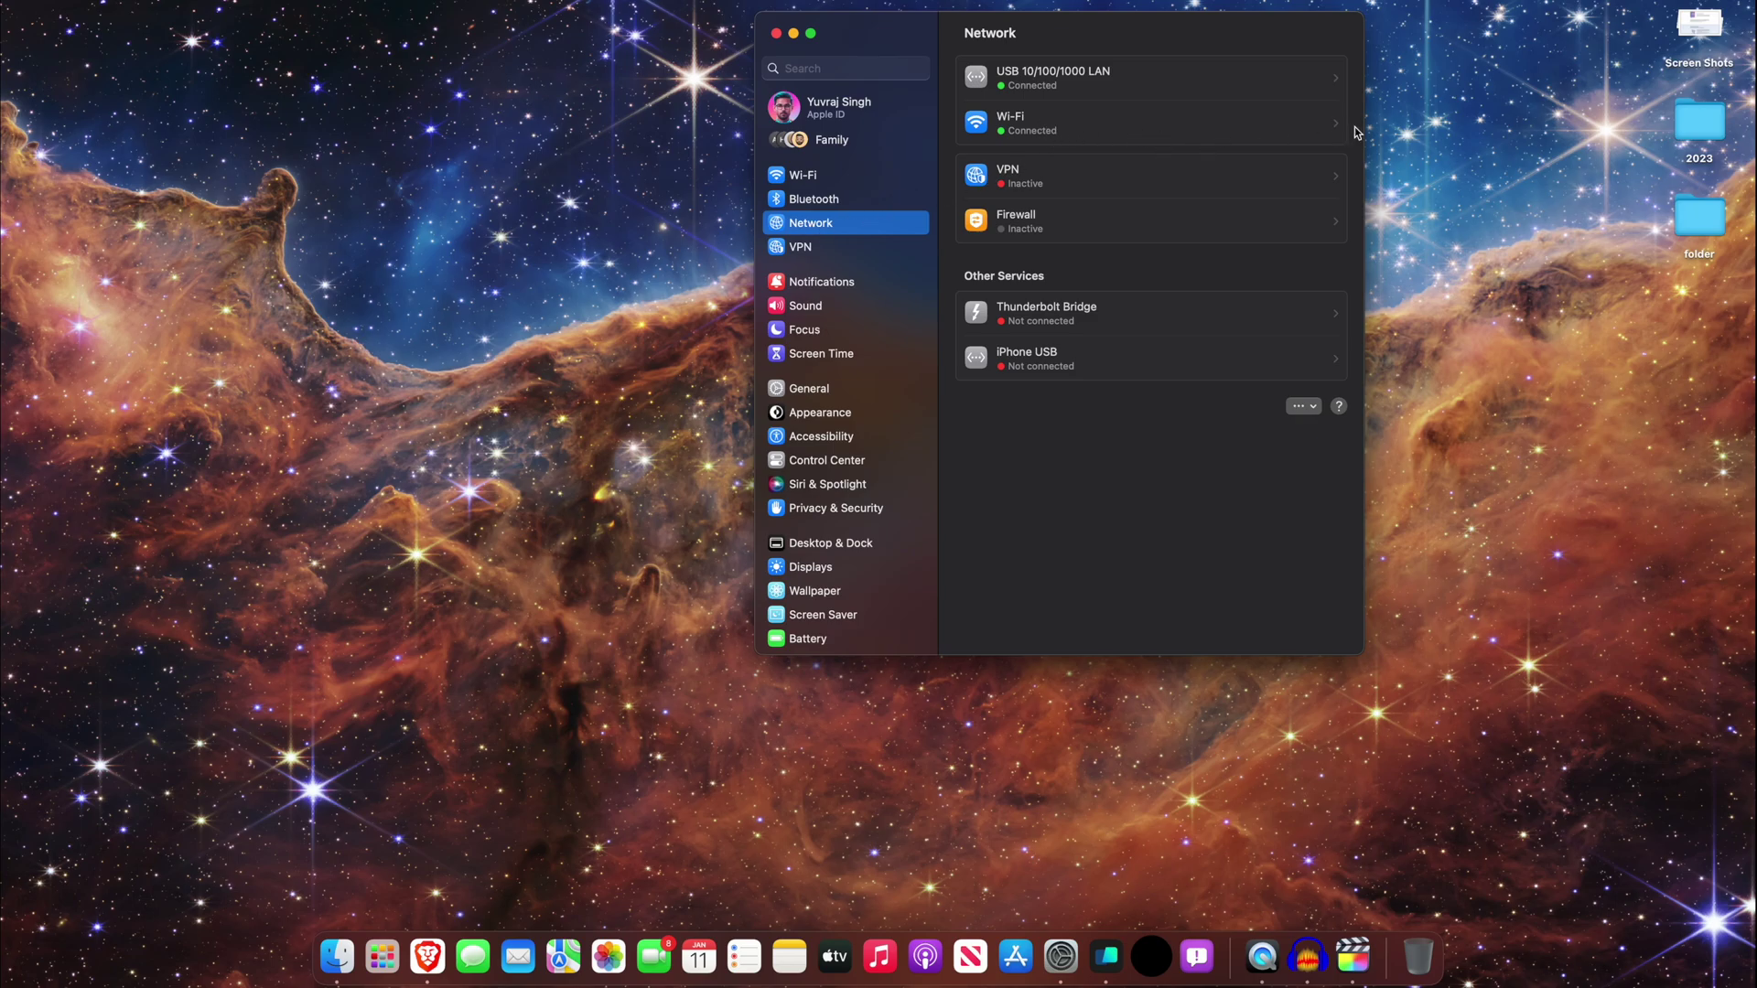
click(1303, 126)
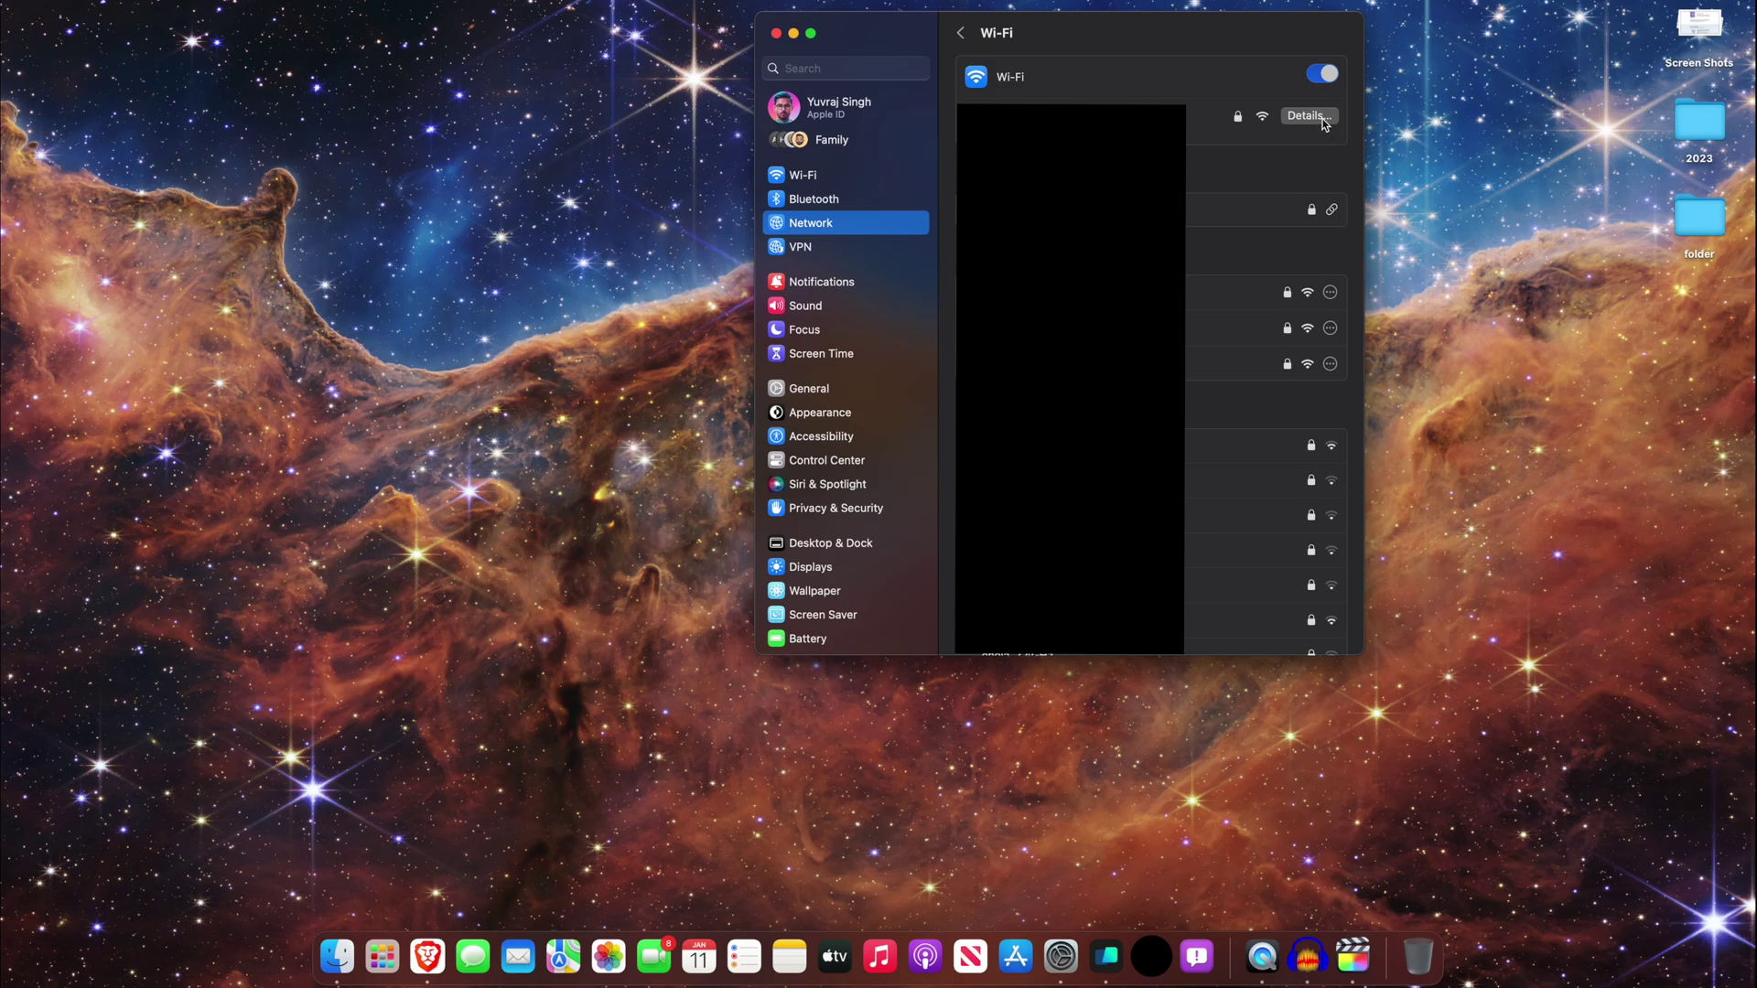
click(1318, 117)
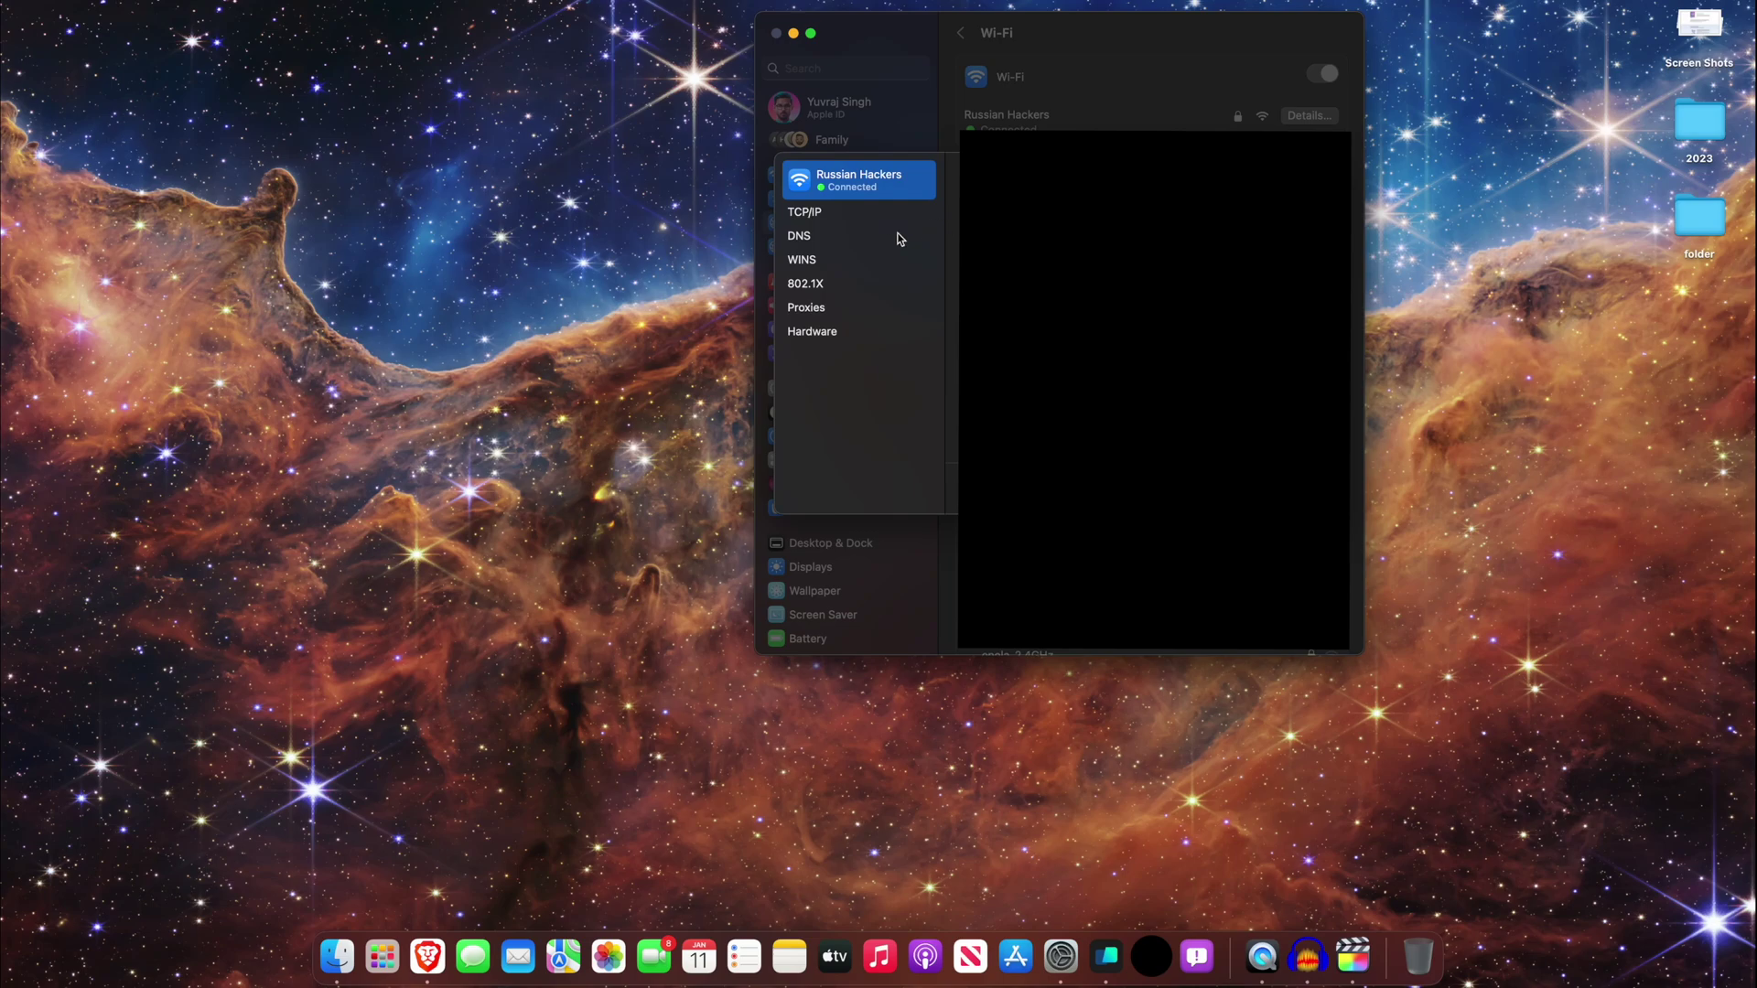
click(822, 235)
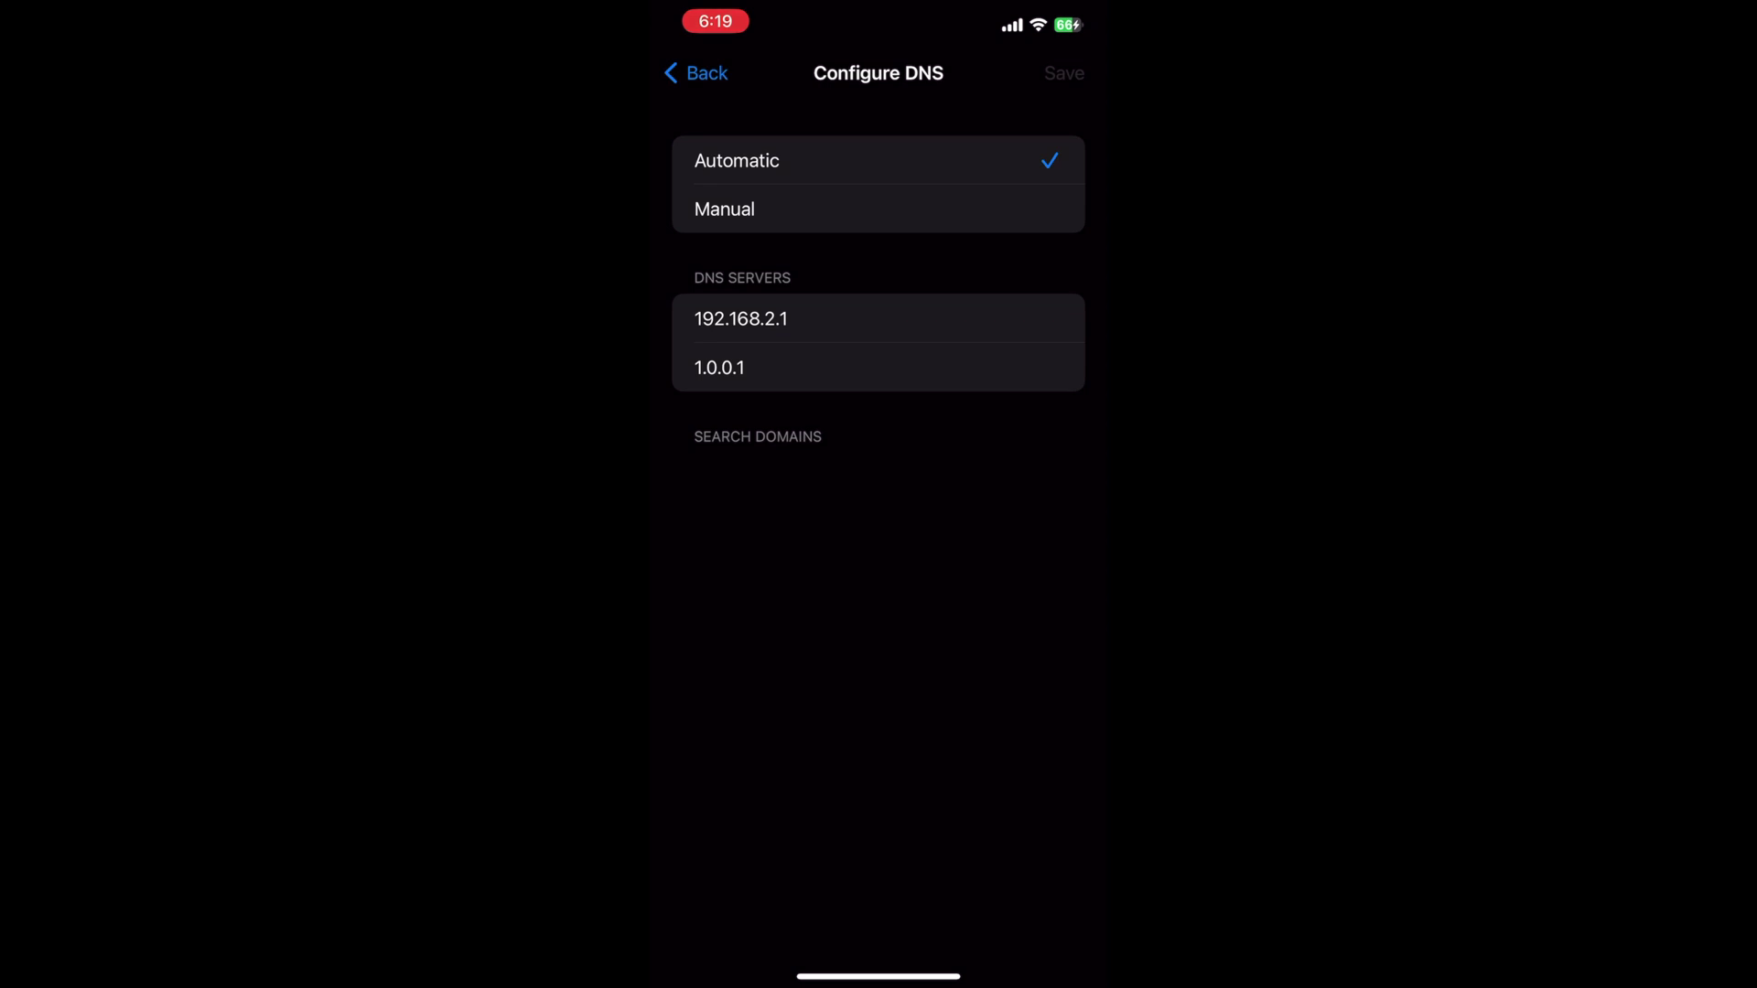
Step: Switch Configure DNS to Manual and delete the existing 192.168.2.1 and 1.0.0.1 servers
click(725, 209)
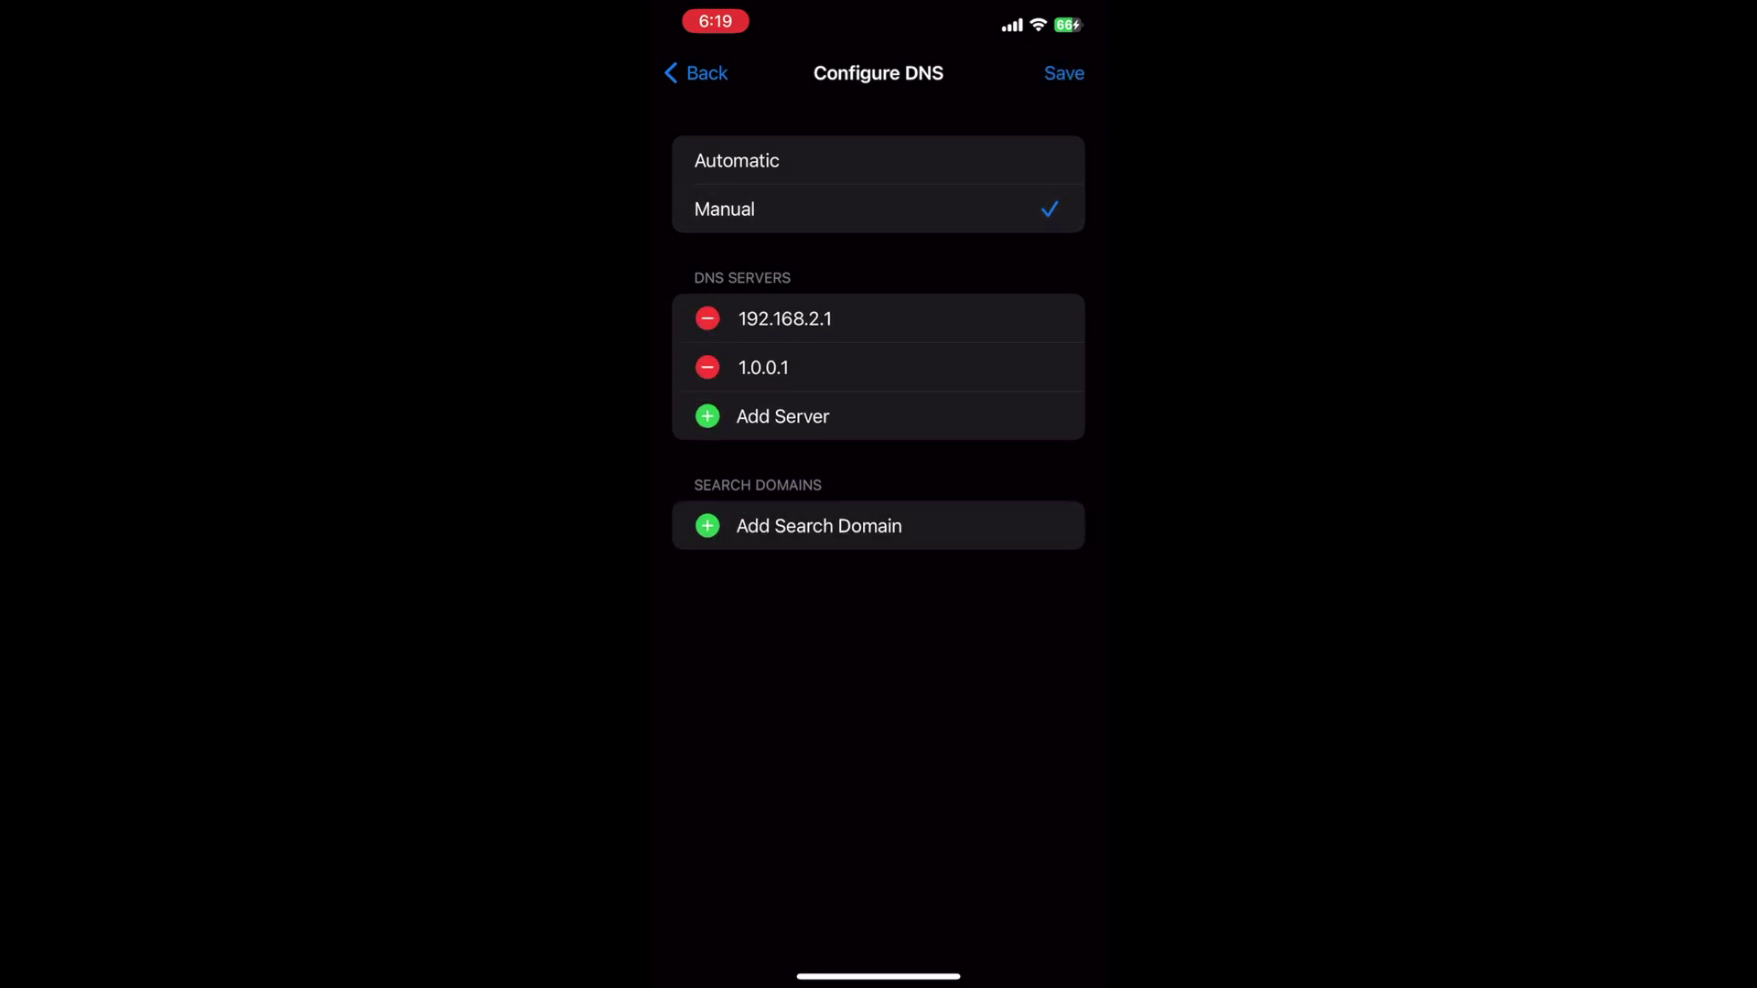
click(707, 319)
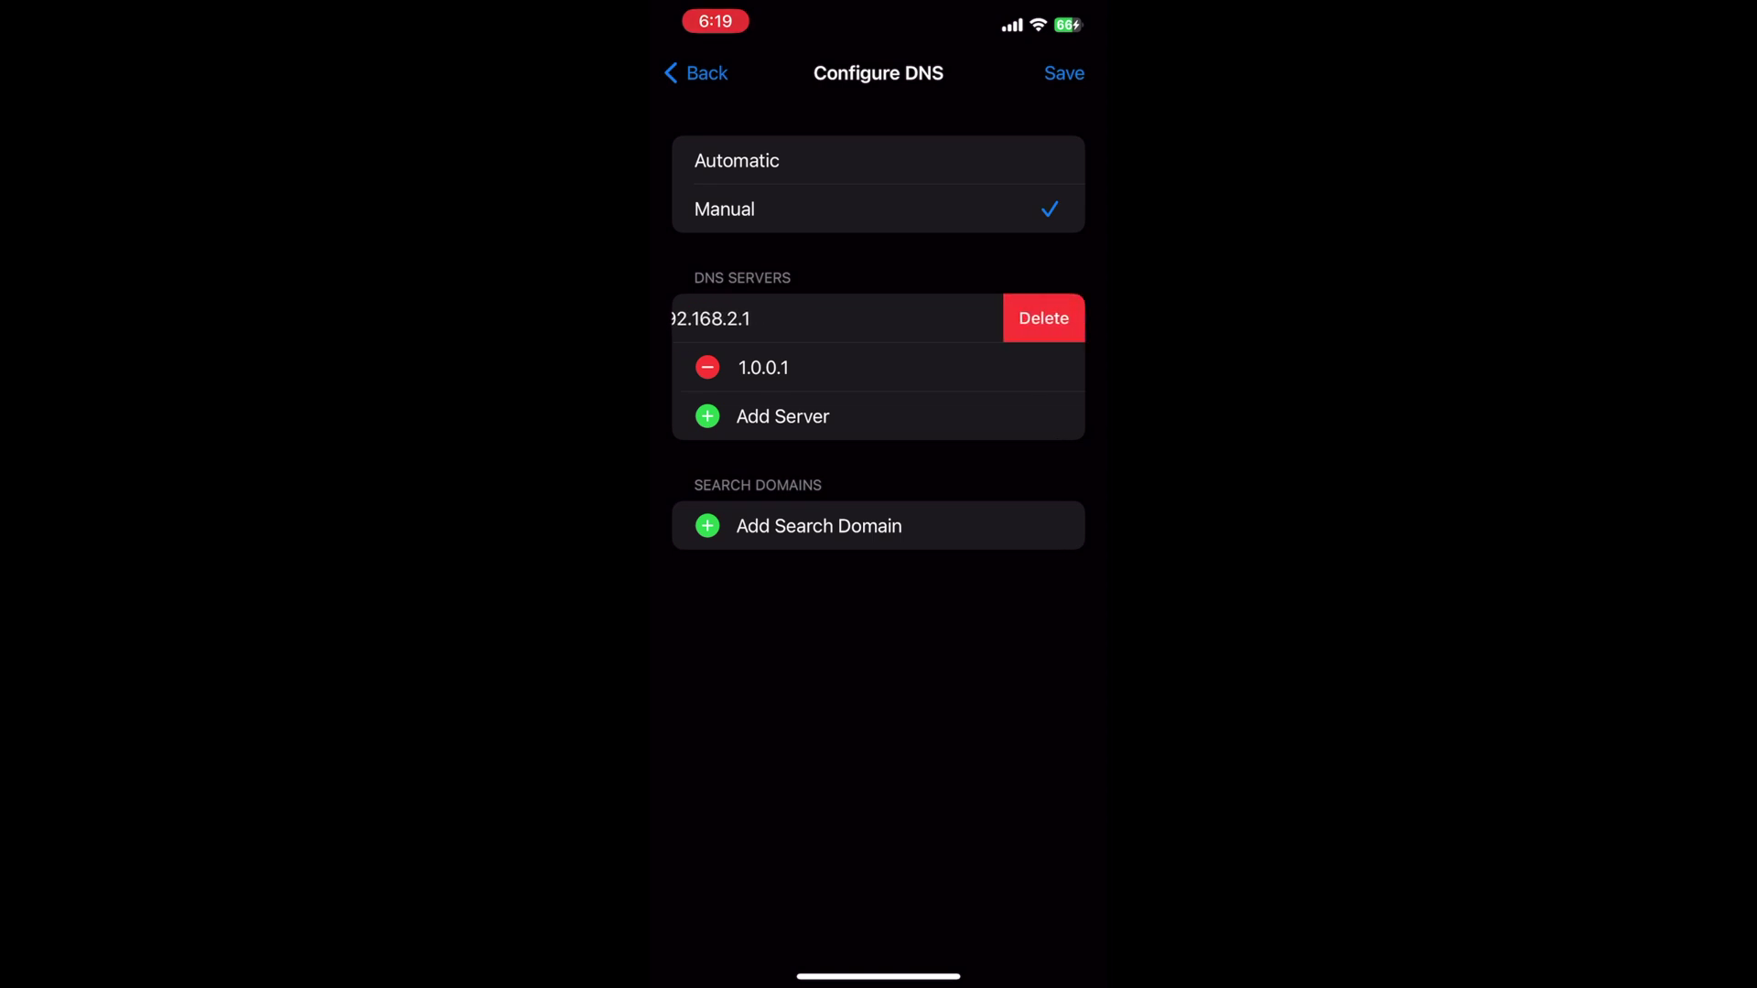
click(1043, 318)
click(708, 318)
click(1043, 318)
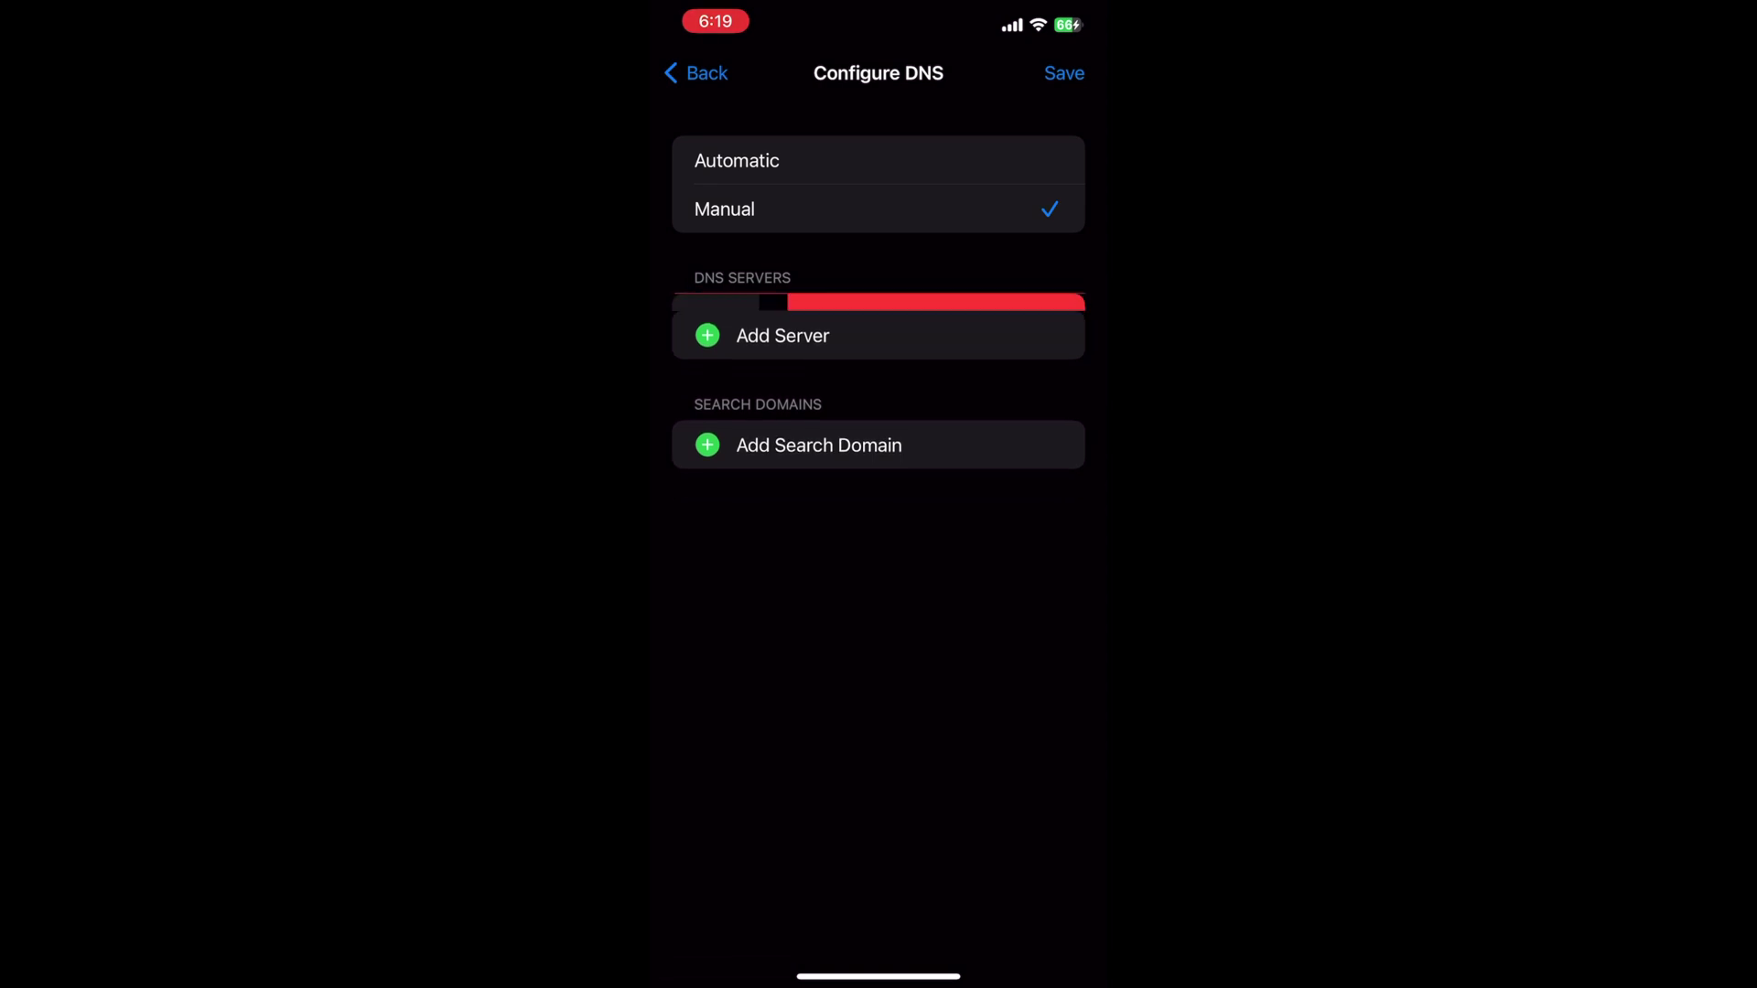
Step: Add DNS servers 1.1.1.1 and 1.0.0.1 and save the configuration
click(783, 318)
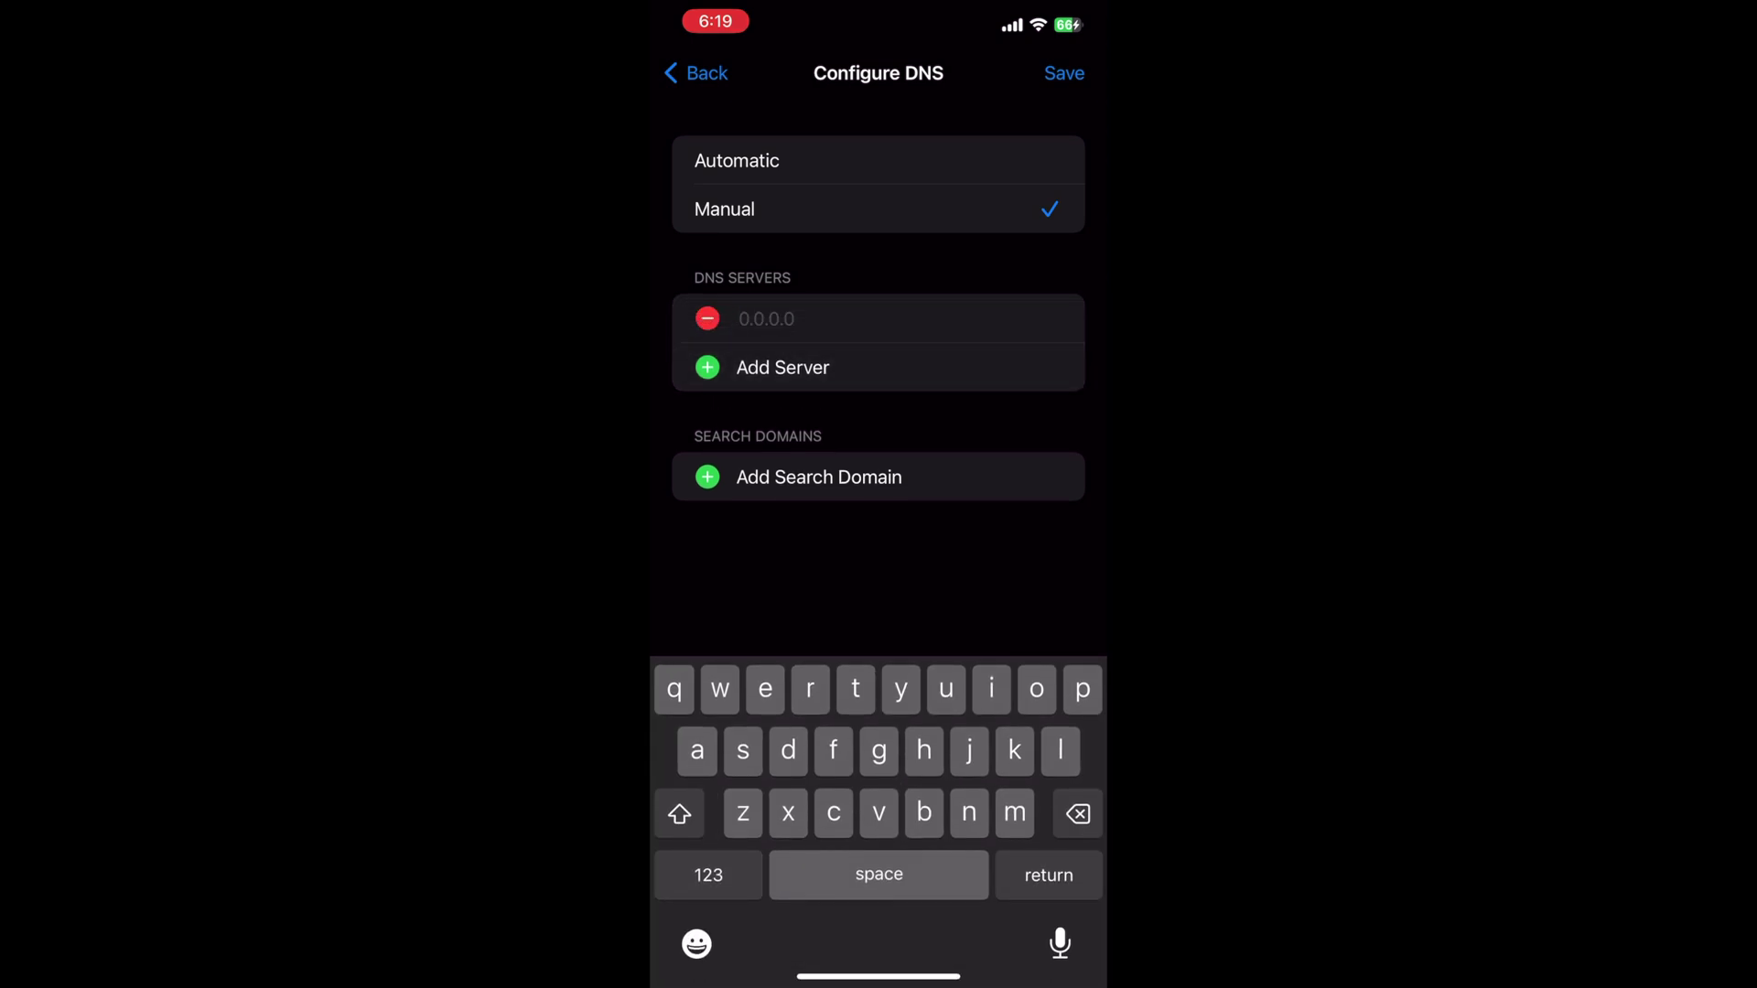
text(1.)
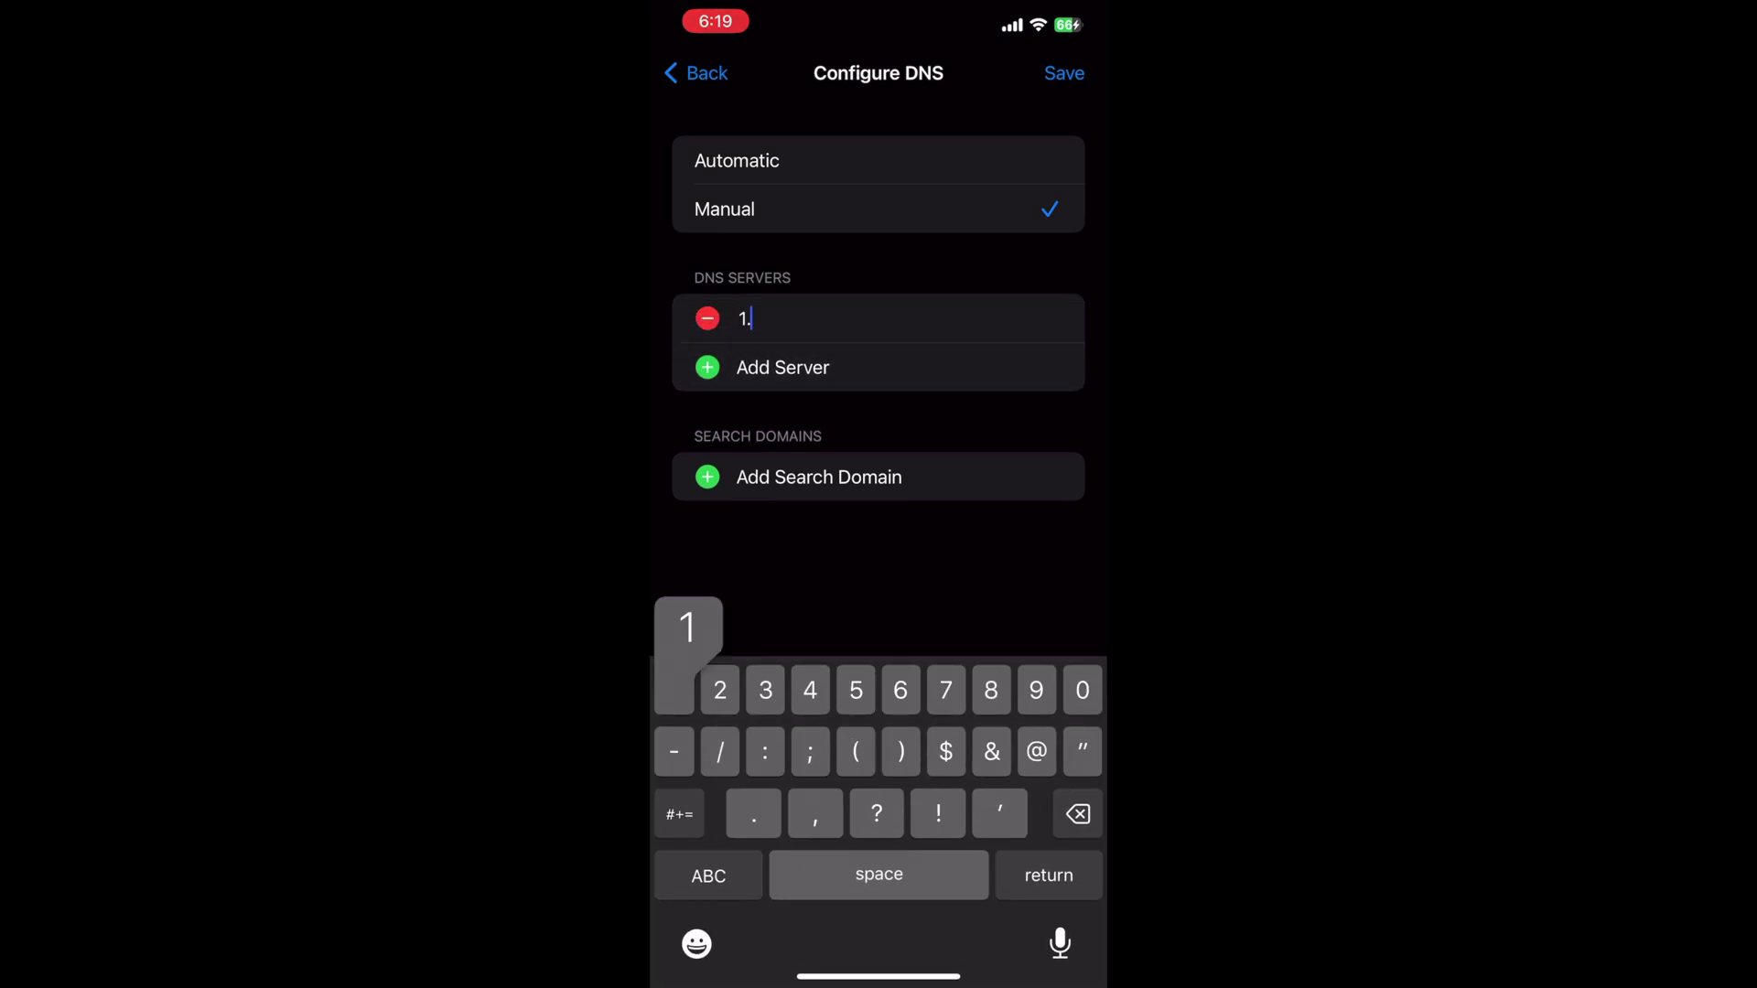
text(1.1.1)
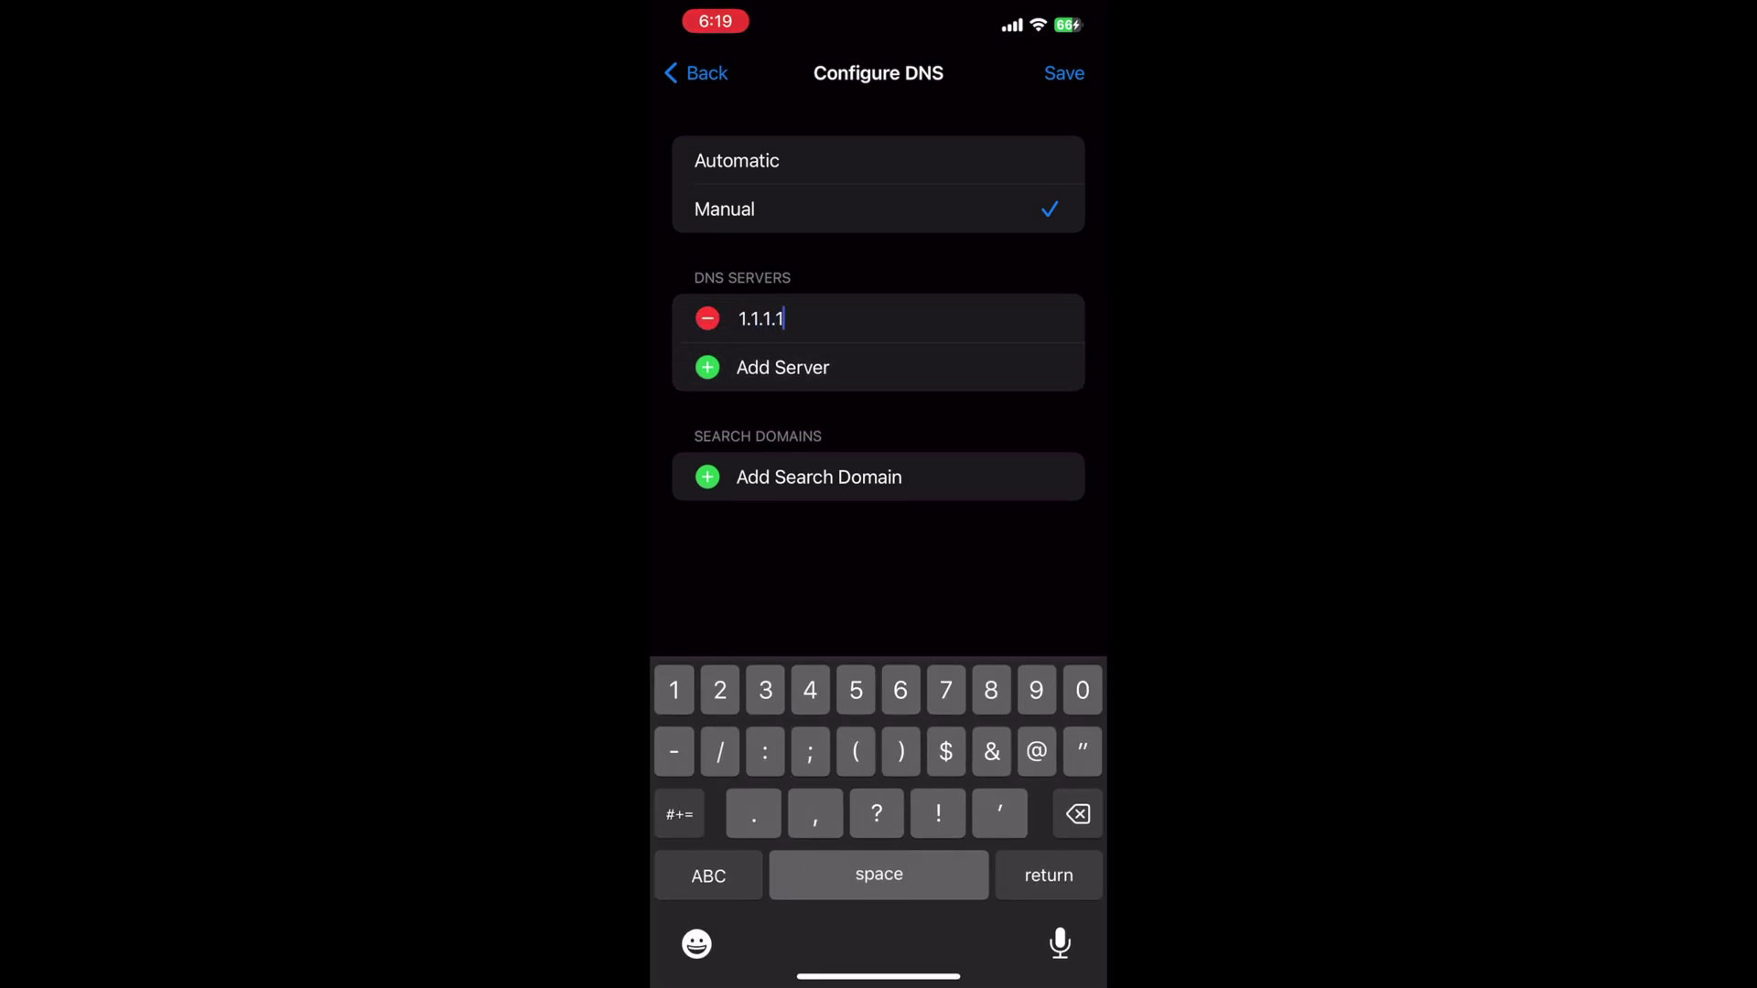
click(783, 367)
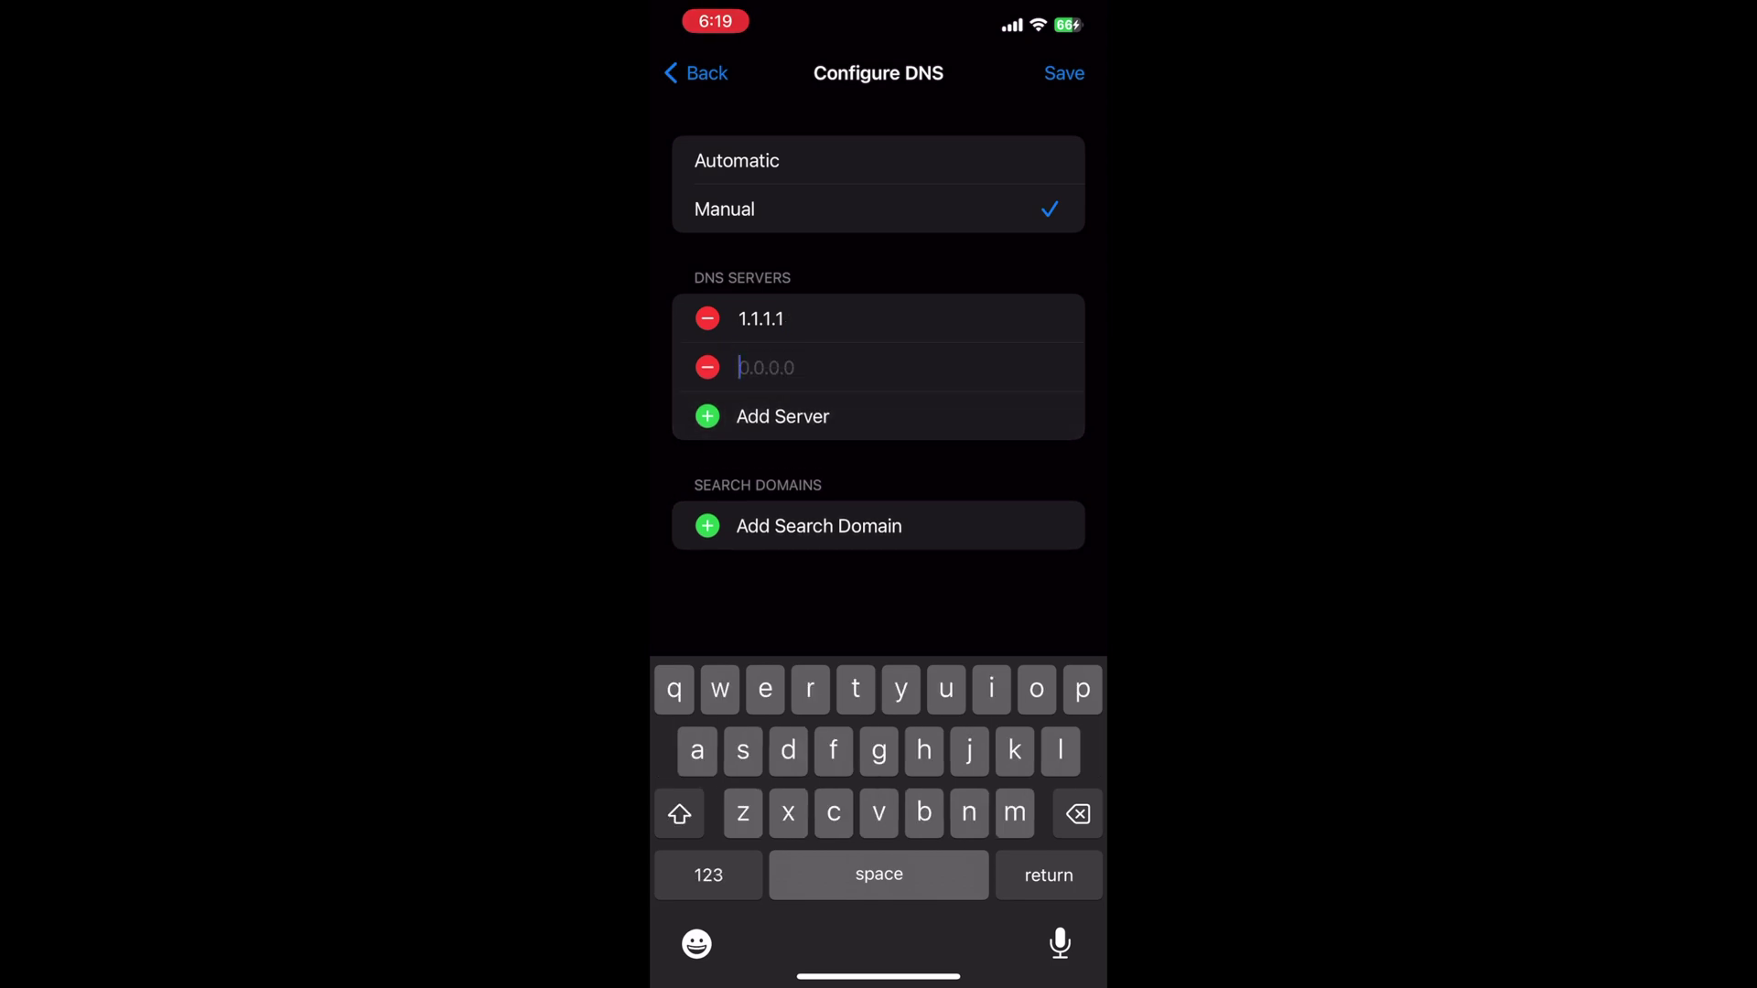
text(1.0)
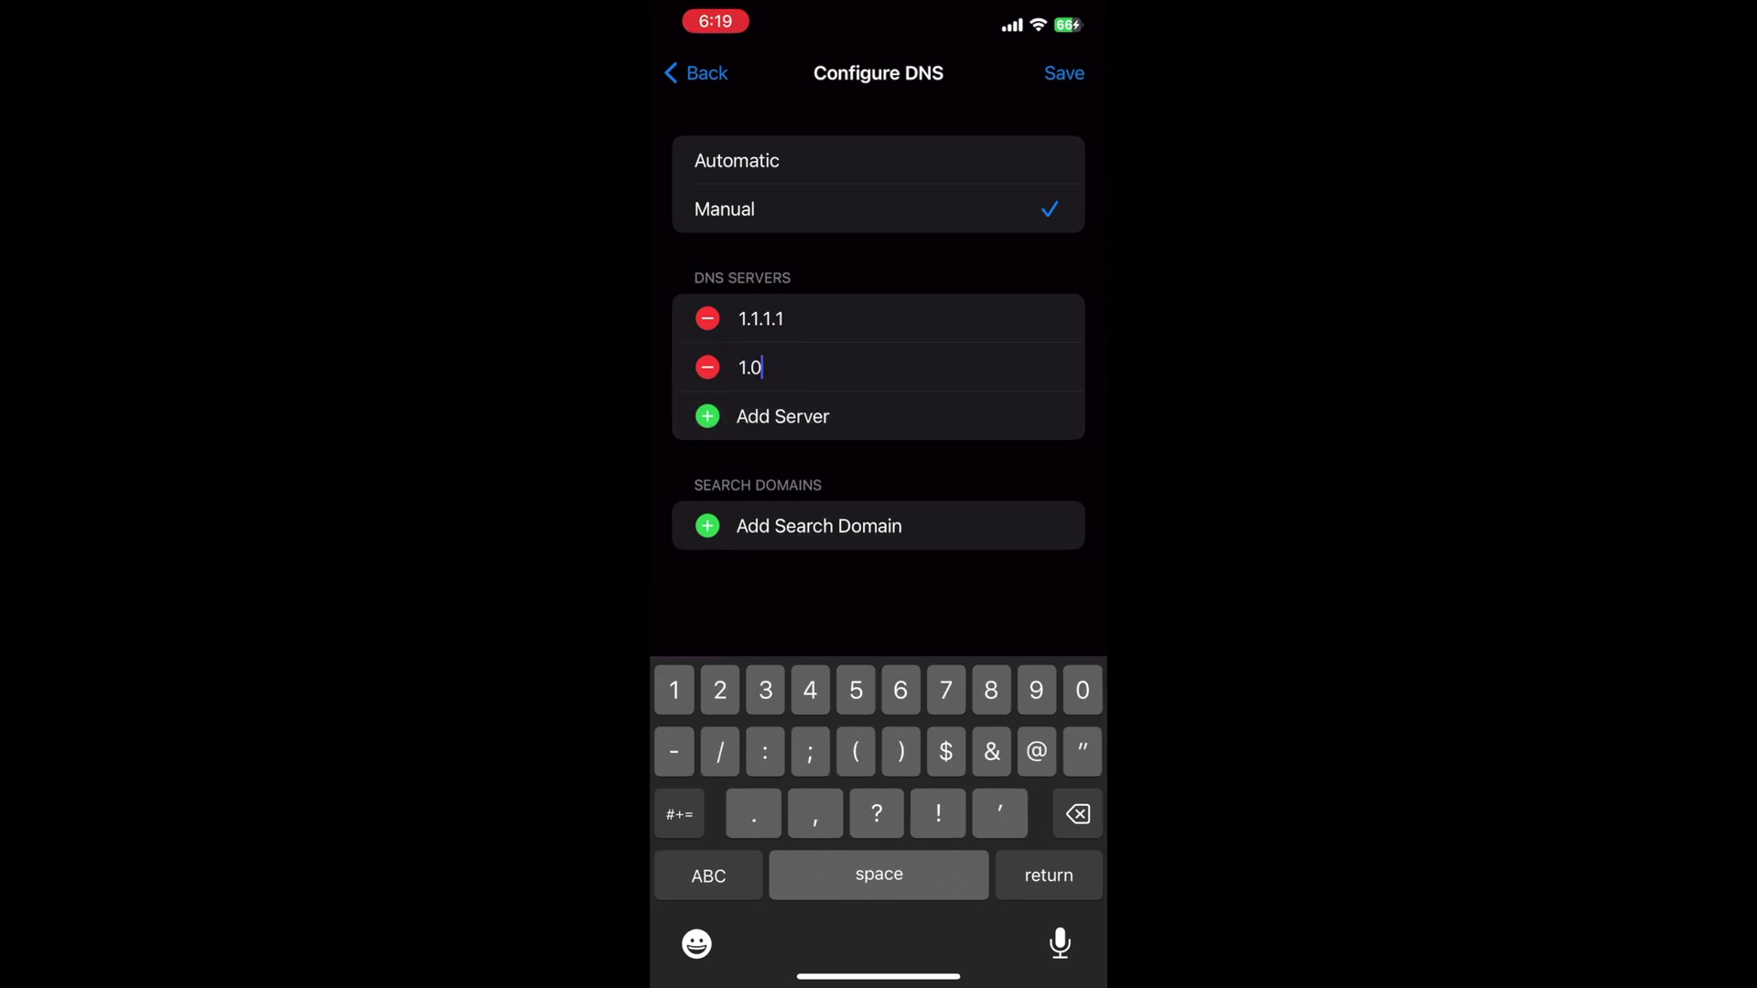
text(.0.1)
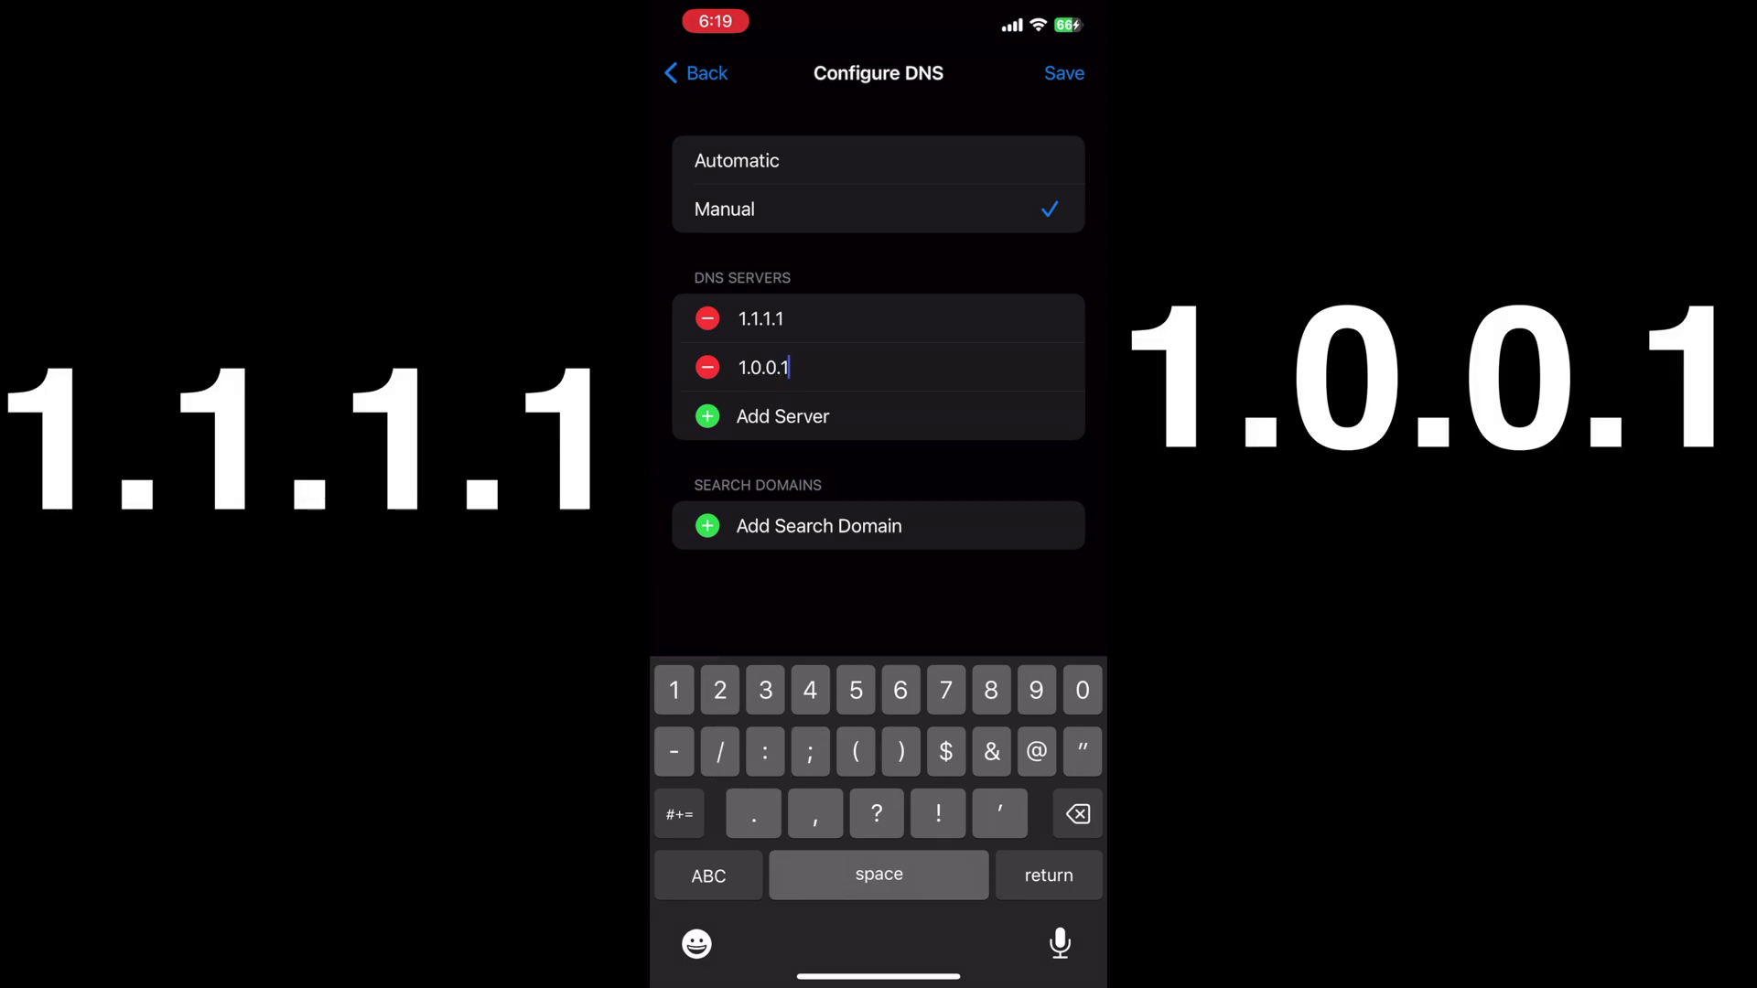
click(1064, 73)
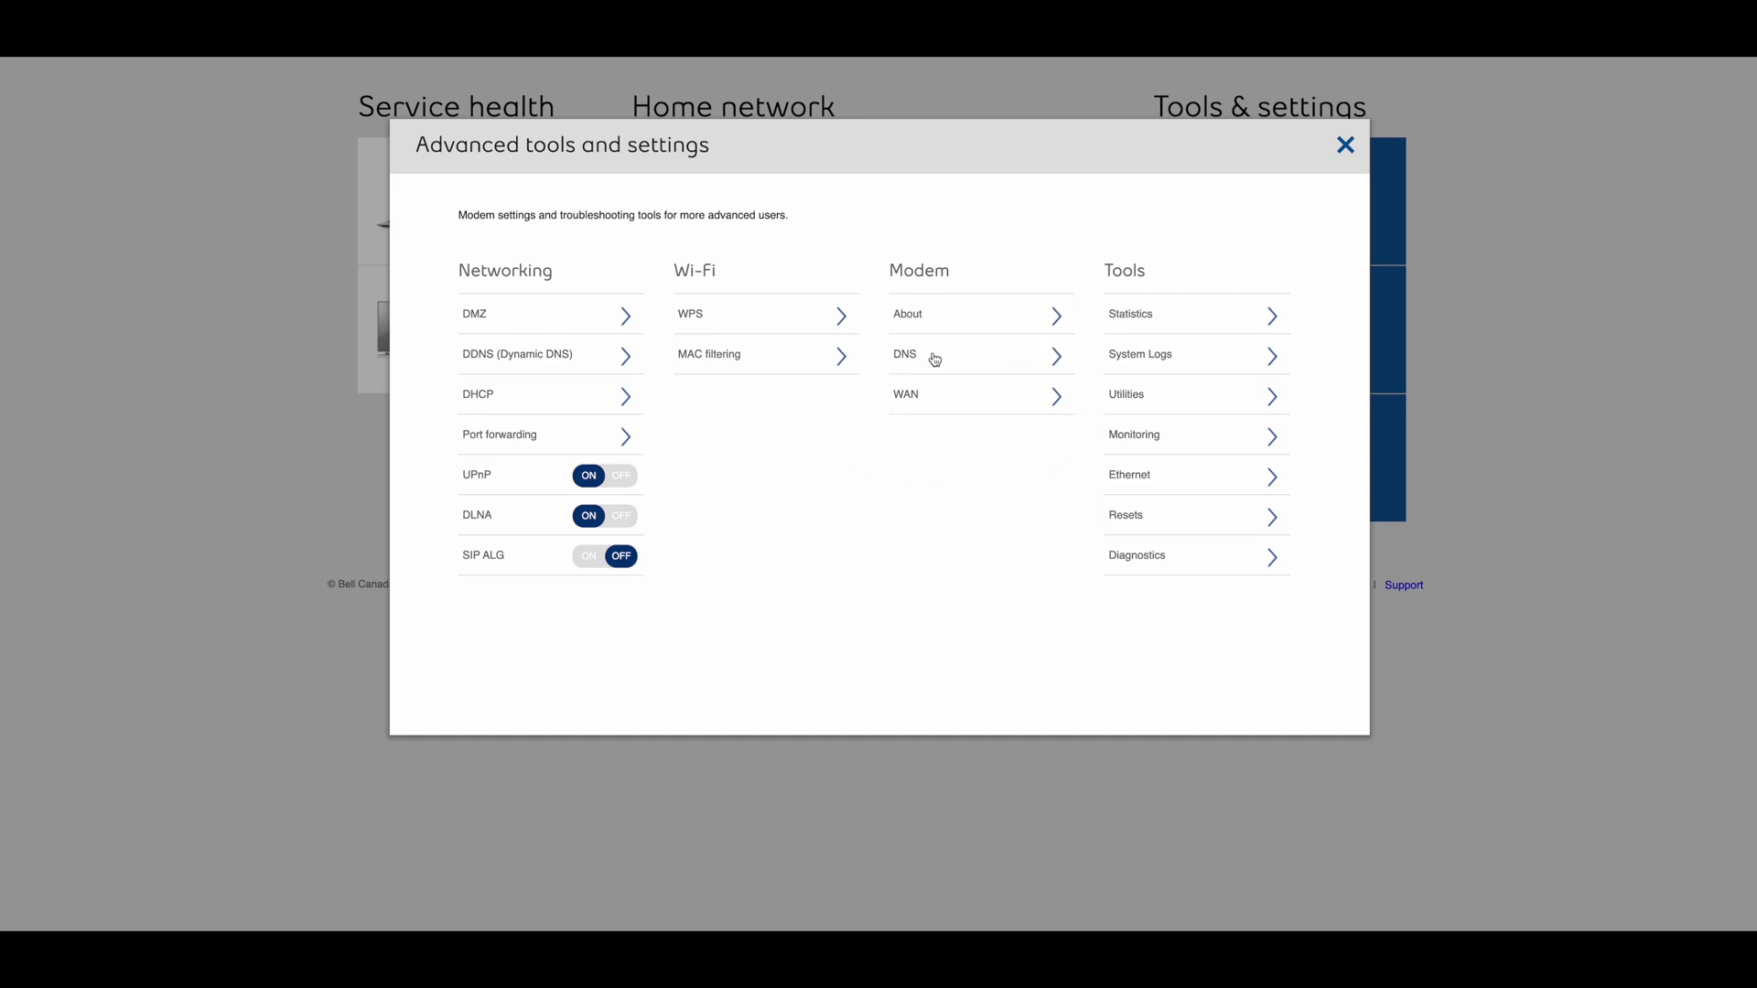
Step: View the Home Hub's modem DNS settings showing manual 1.1.1.1 and 1.0.0.1
click(996, 359)
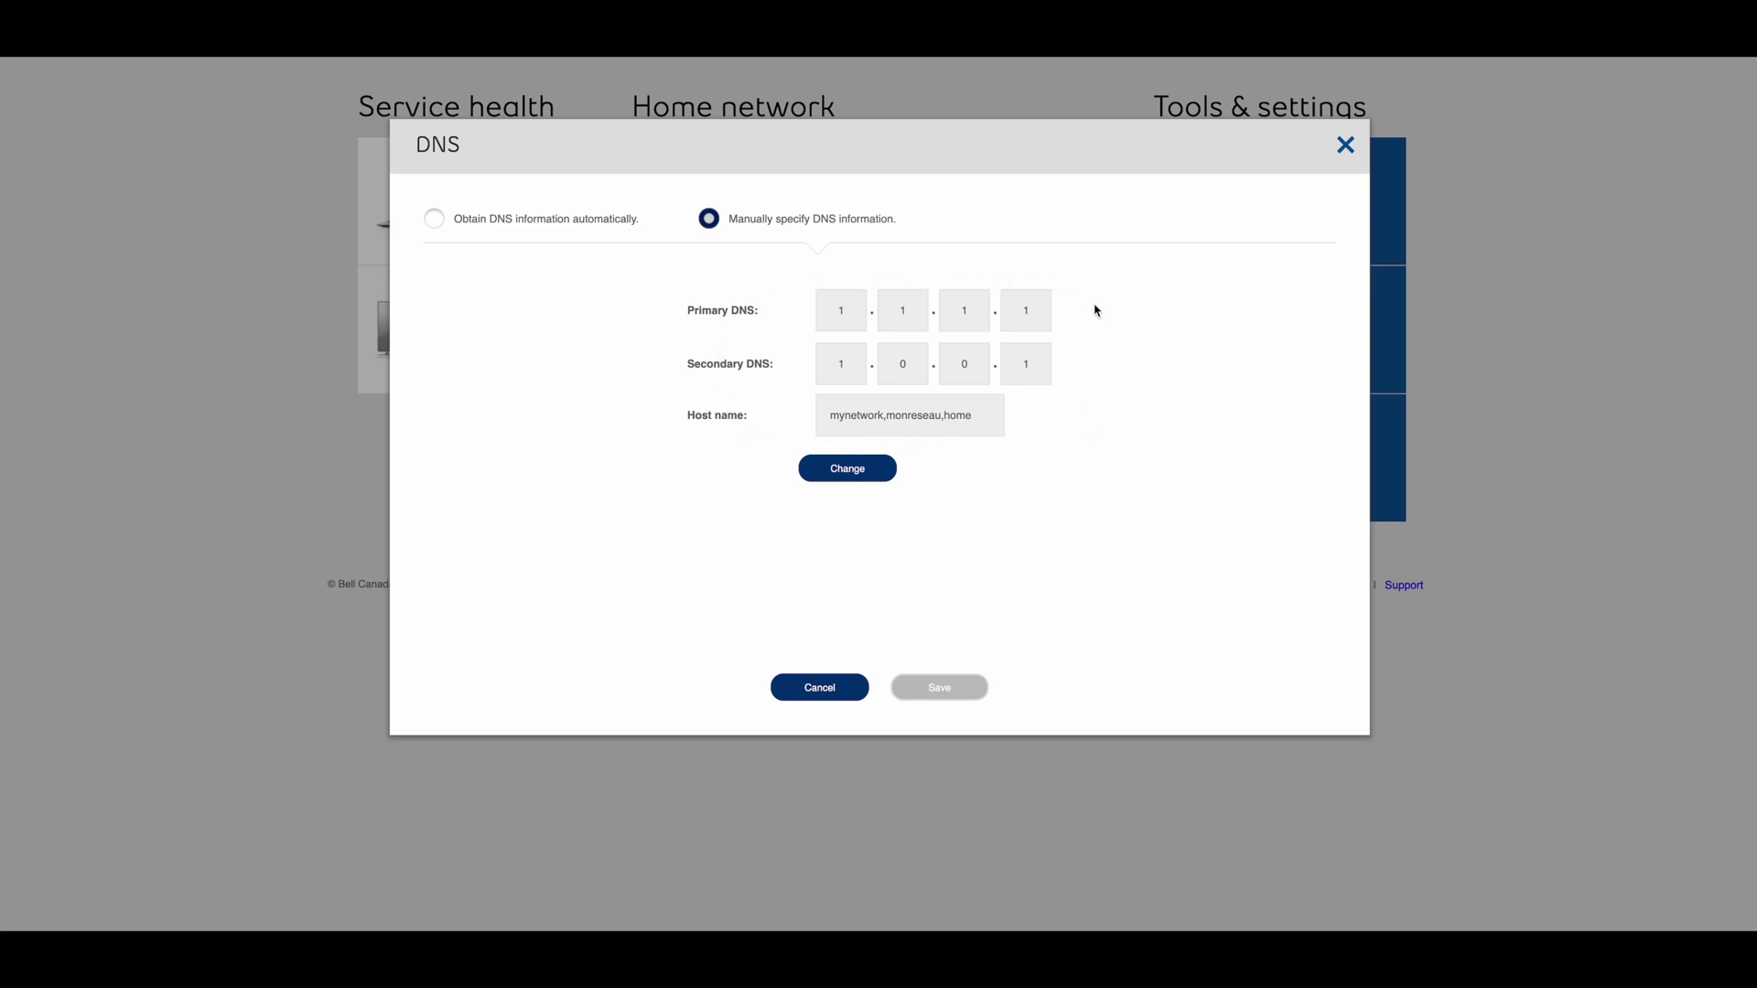
scroll(879, 403, up, 1)
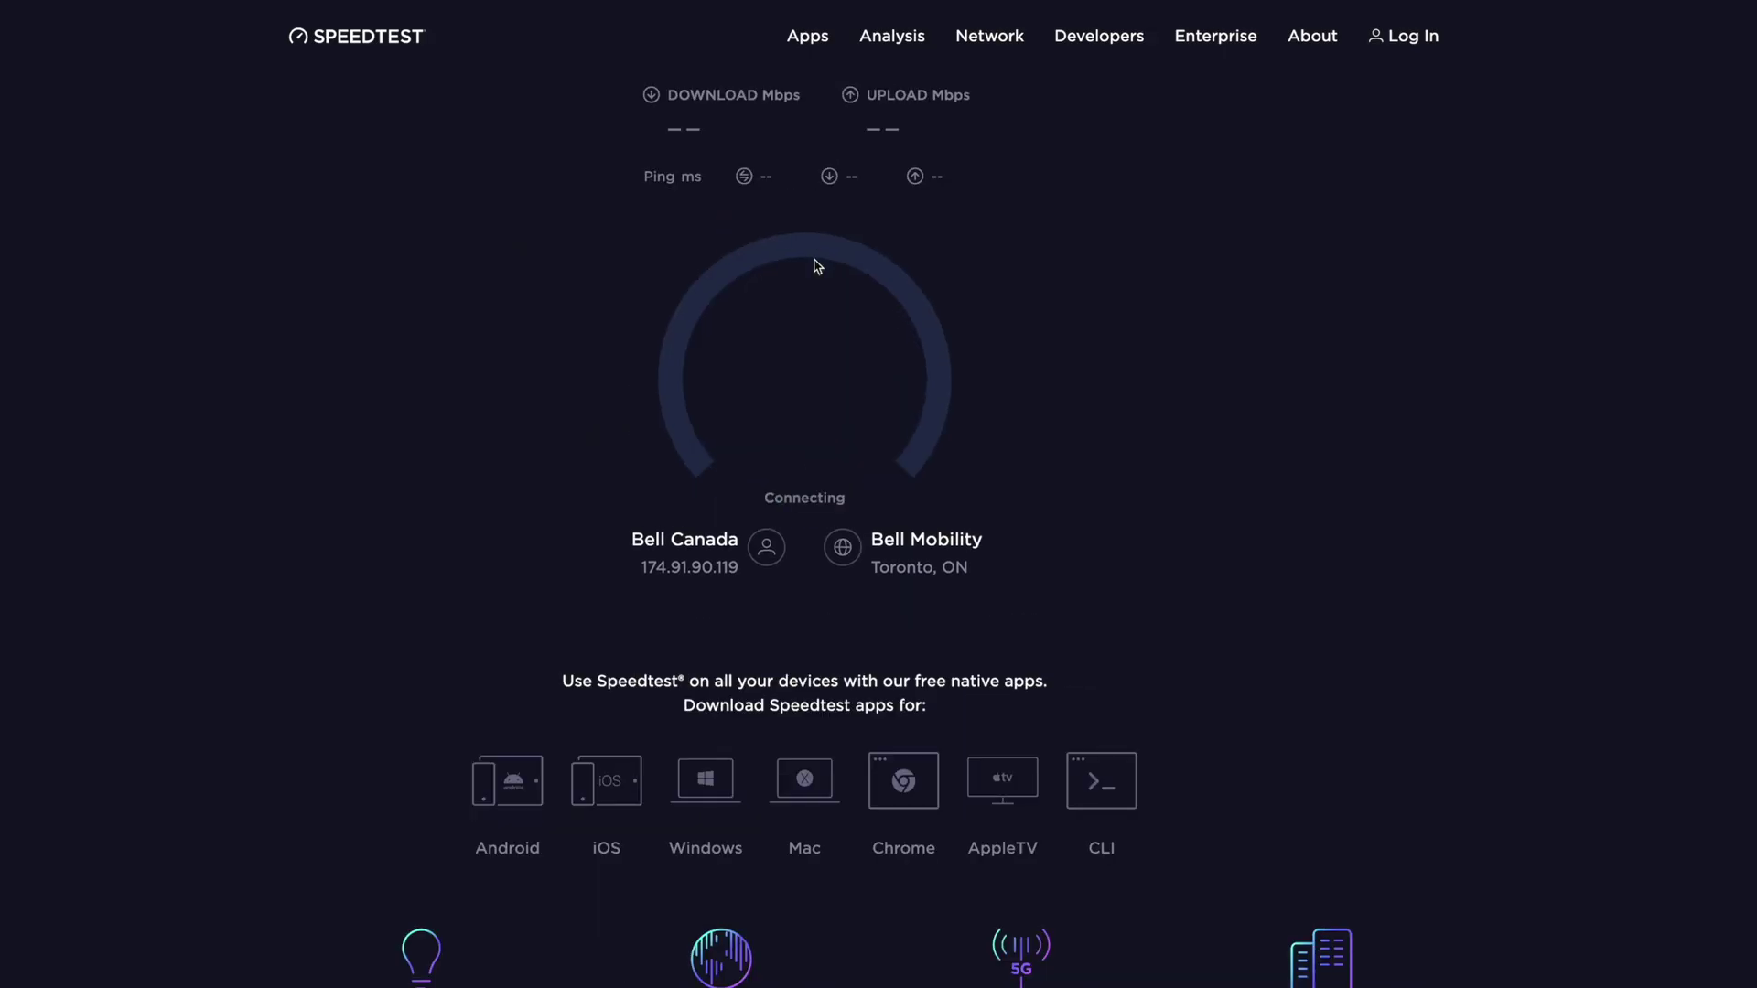
Step: Start a speedtest.net run, reaching 2 ms ping and about 925 Mbps download
click(638, 103)
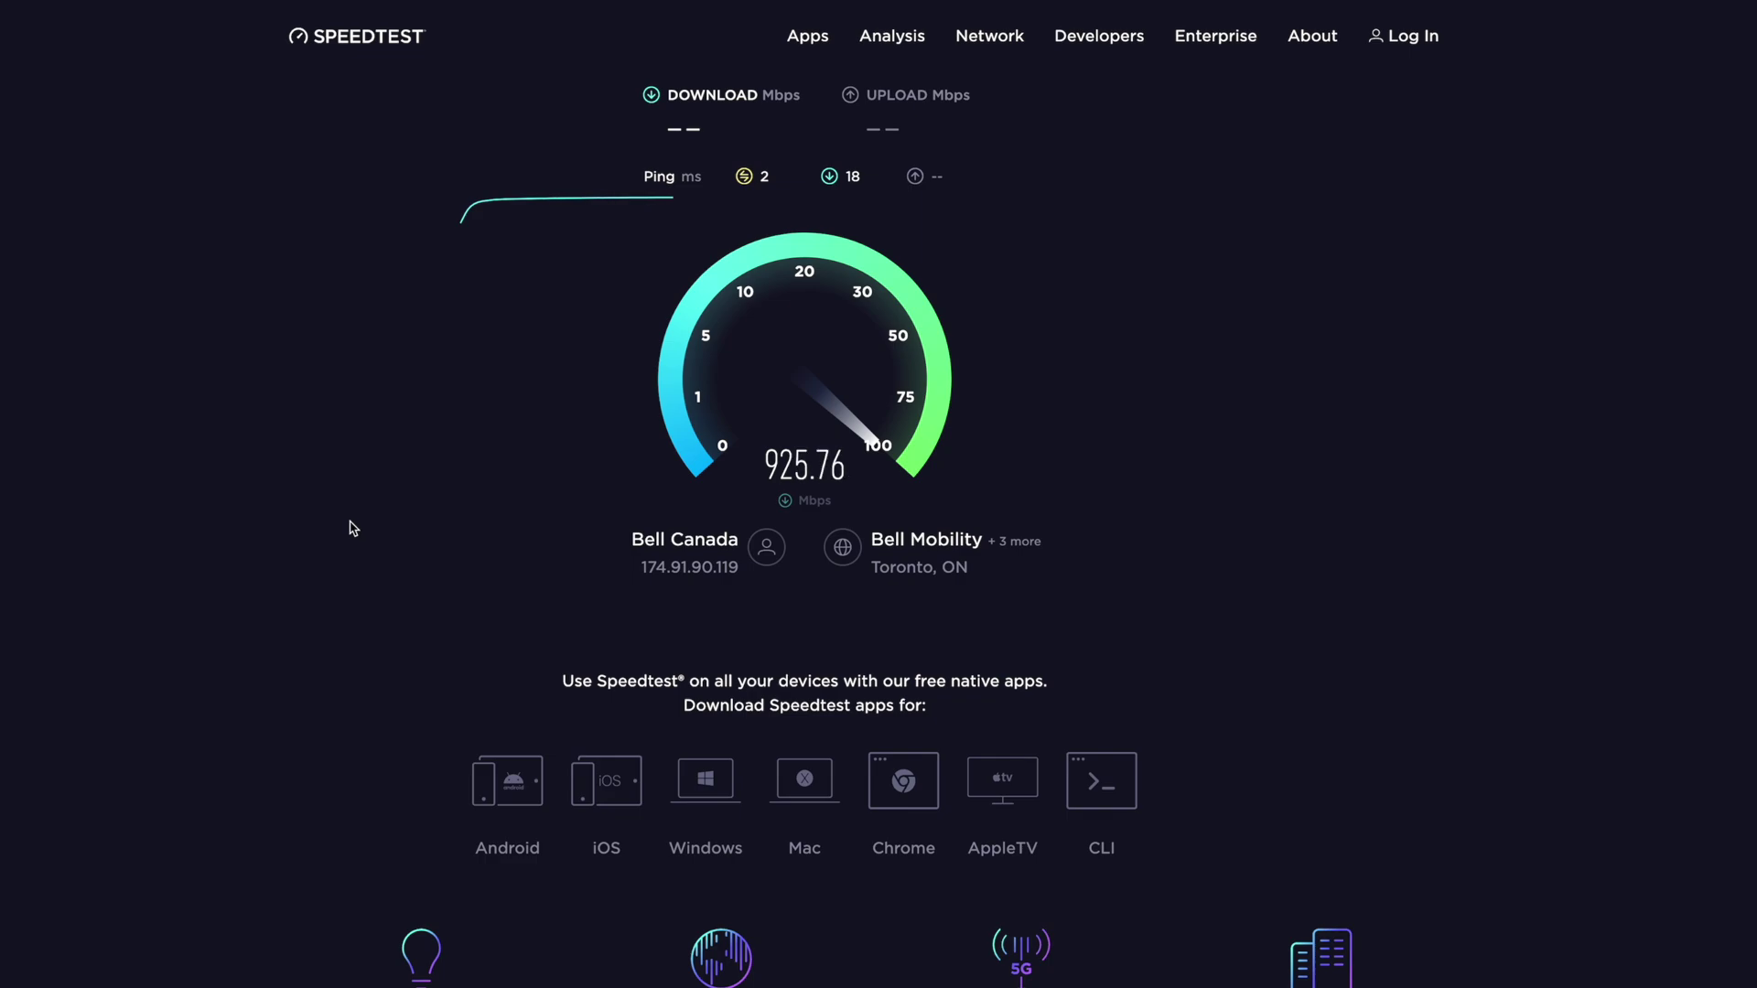